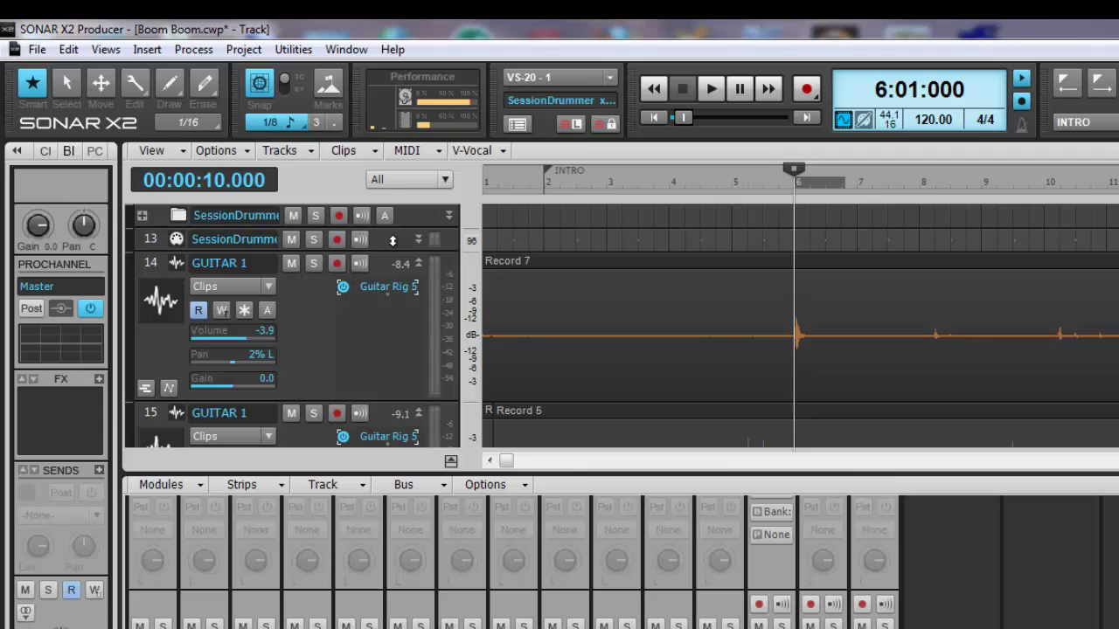
Step: Select the SessionDrummer track (track 13) so the Inspector shows its controls
{"action": "left_click", "coordinate": [393, 242]}
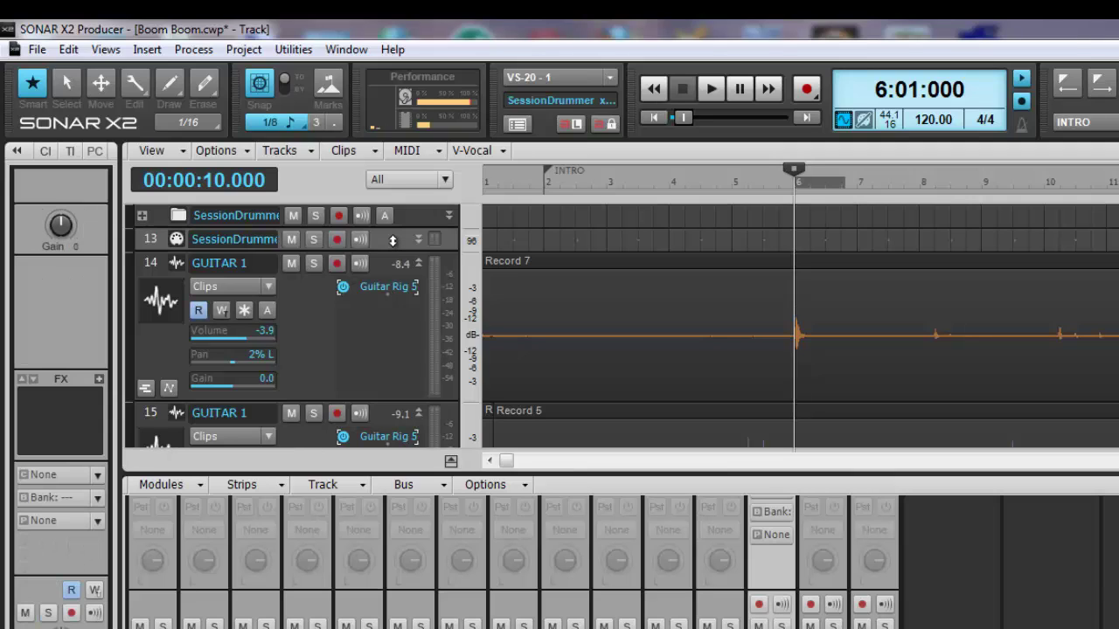
Step: Show the SessionDrummer notes in the Piano Roll View and play back from bar 6
{"action": "left_click", "coordinate": [117, 52]}
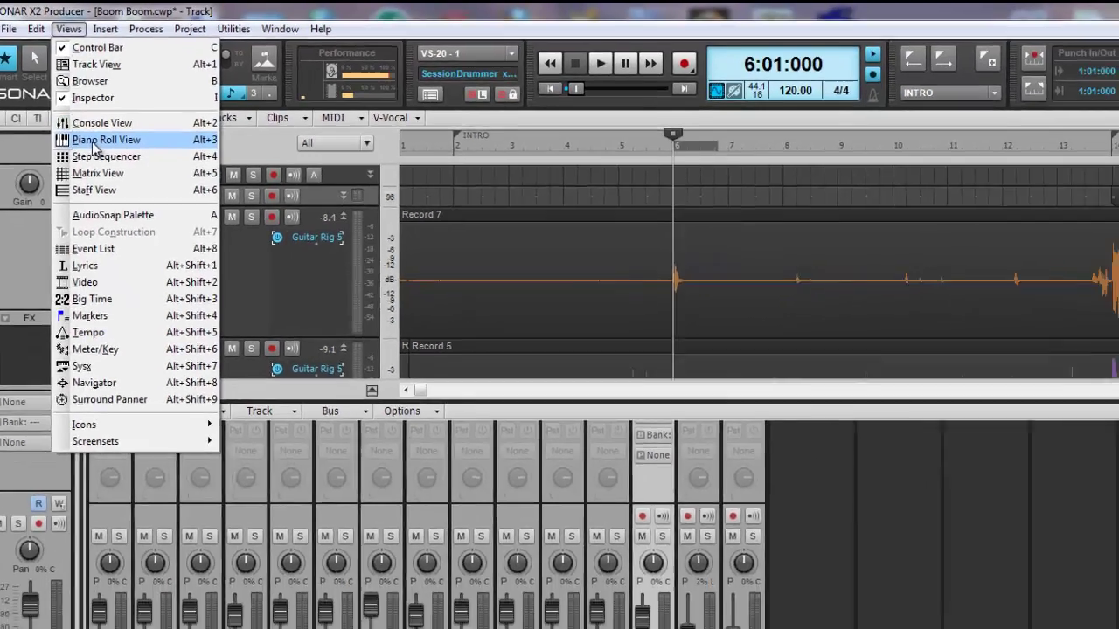
{"action": "left_click", "coordinate": [139, 175]}
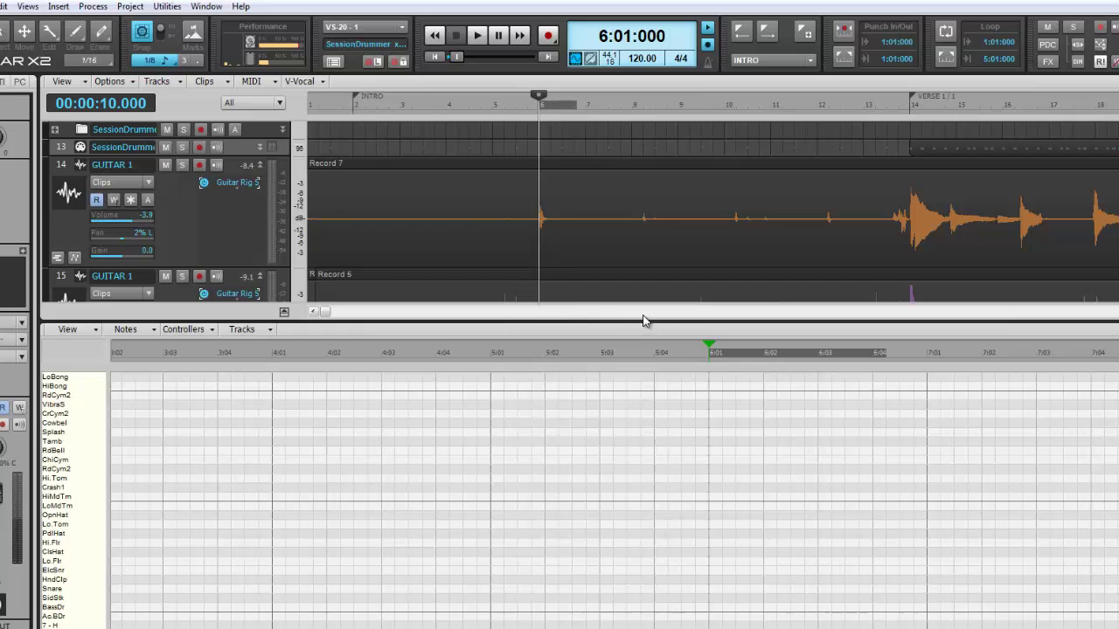
{"action": "key", "text": "space"}
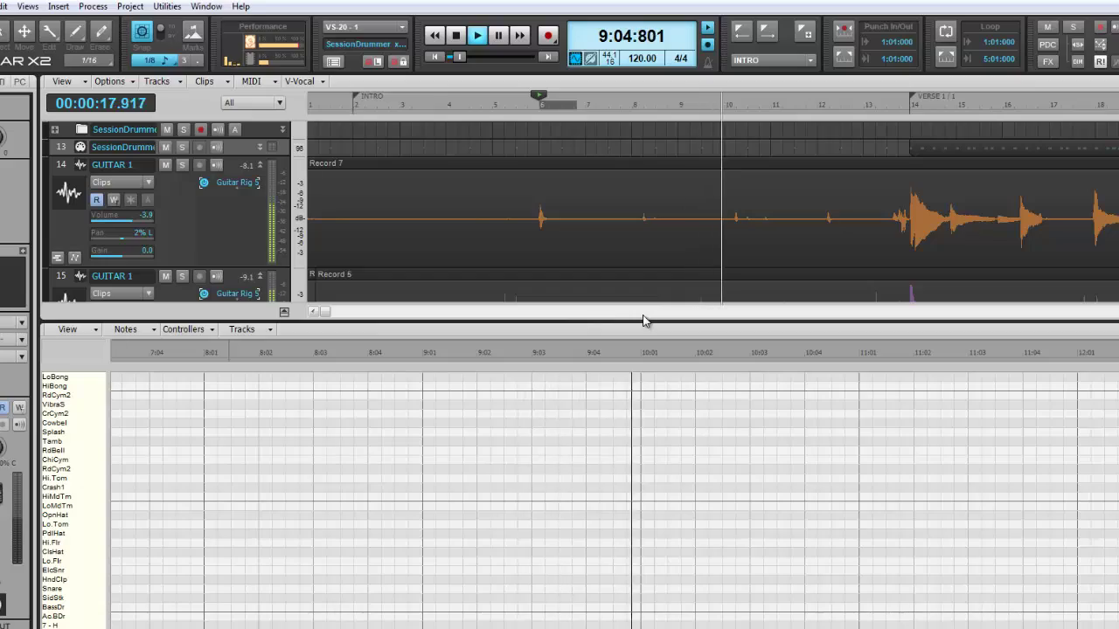
{"action": "key", "text": "space"}
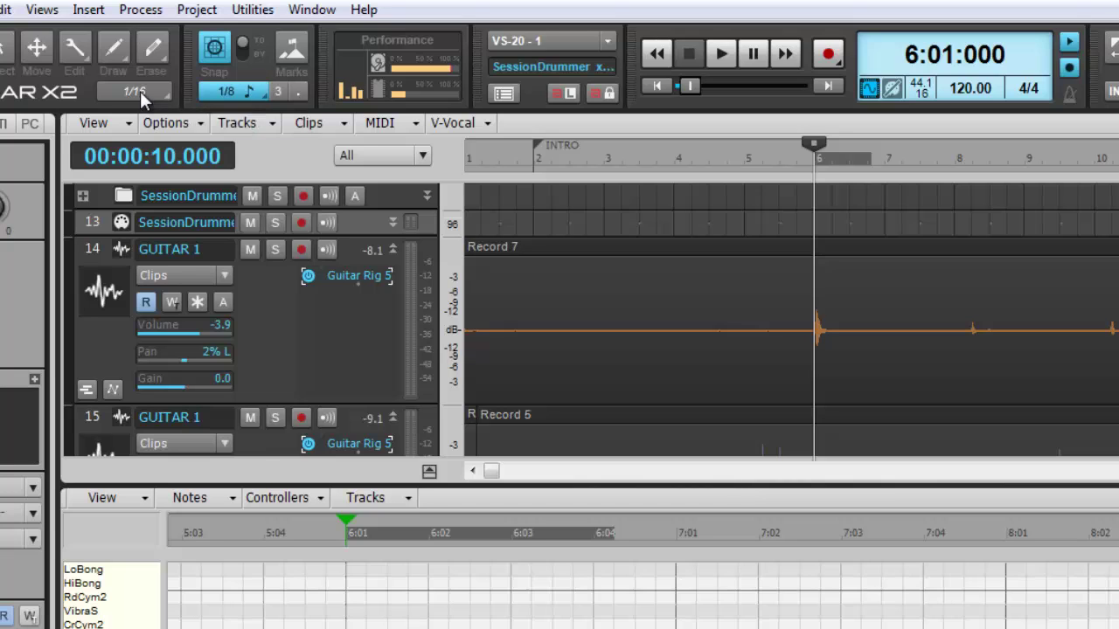
{"action": "left_click", "coordinate": [140, 91]}
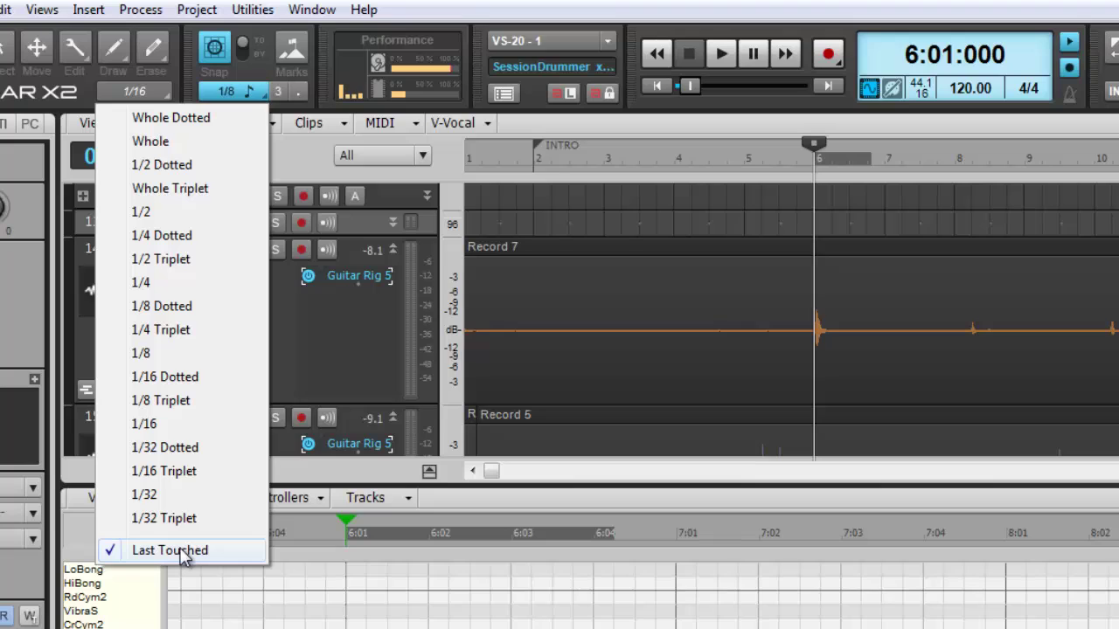
{"action": "left_click", "coordinate": [685, 494]}
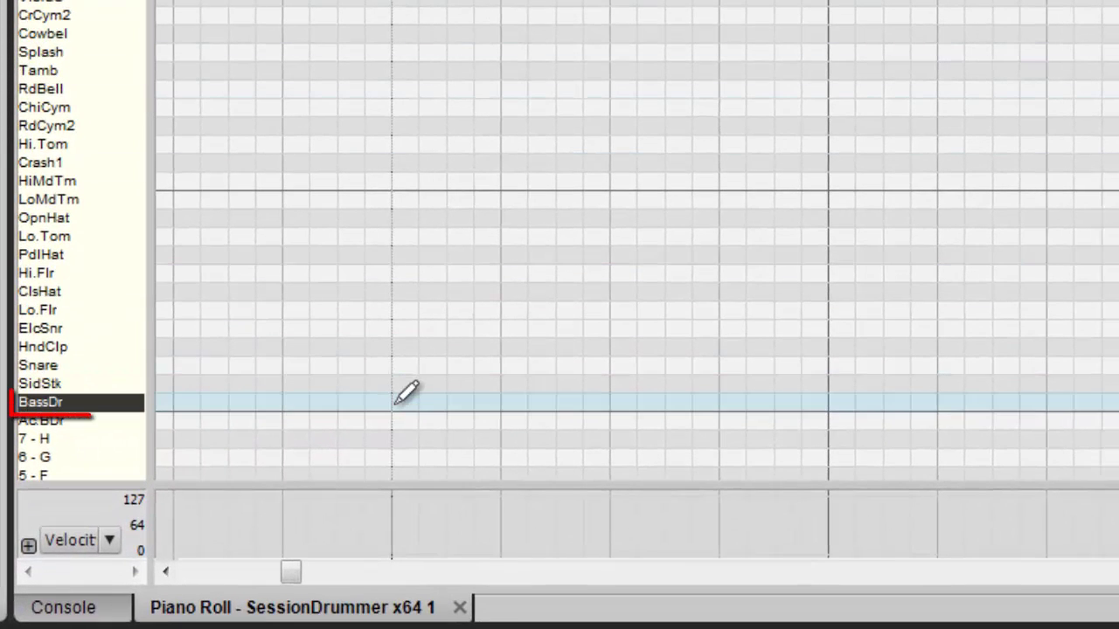
Step: Draw a BassDr hit at 6:01 and a Snare hit at 6:02, setting the snare's velocity to 106
{"action": "left_click", "coordinate": [394, 402]}
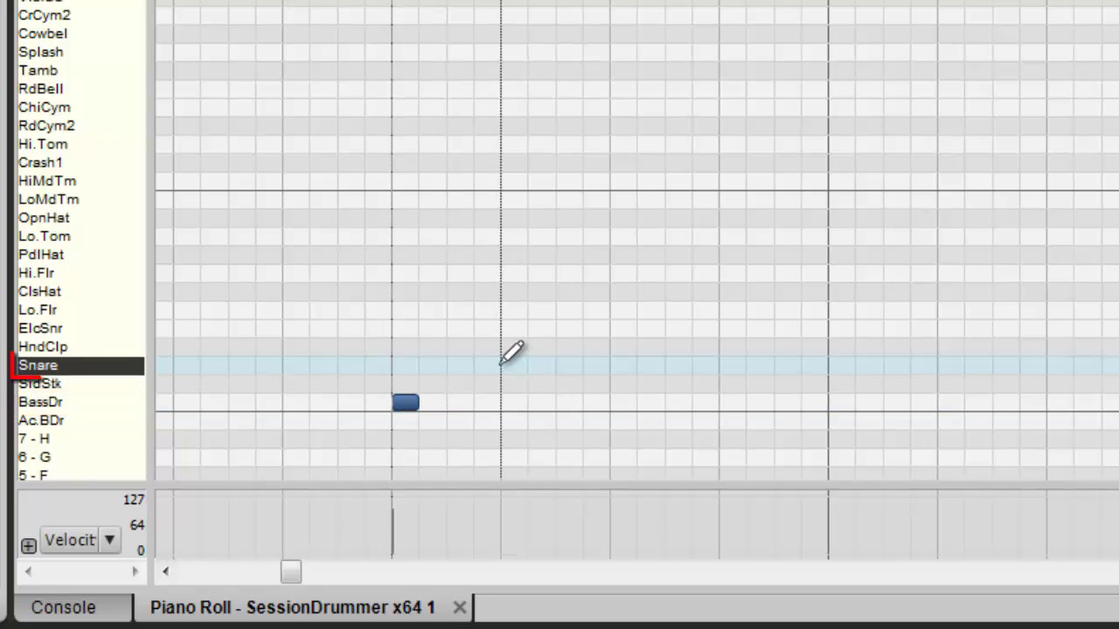
{"action": "left_click", "coordinate": [503, 365]}
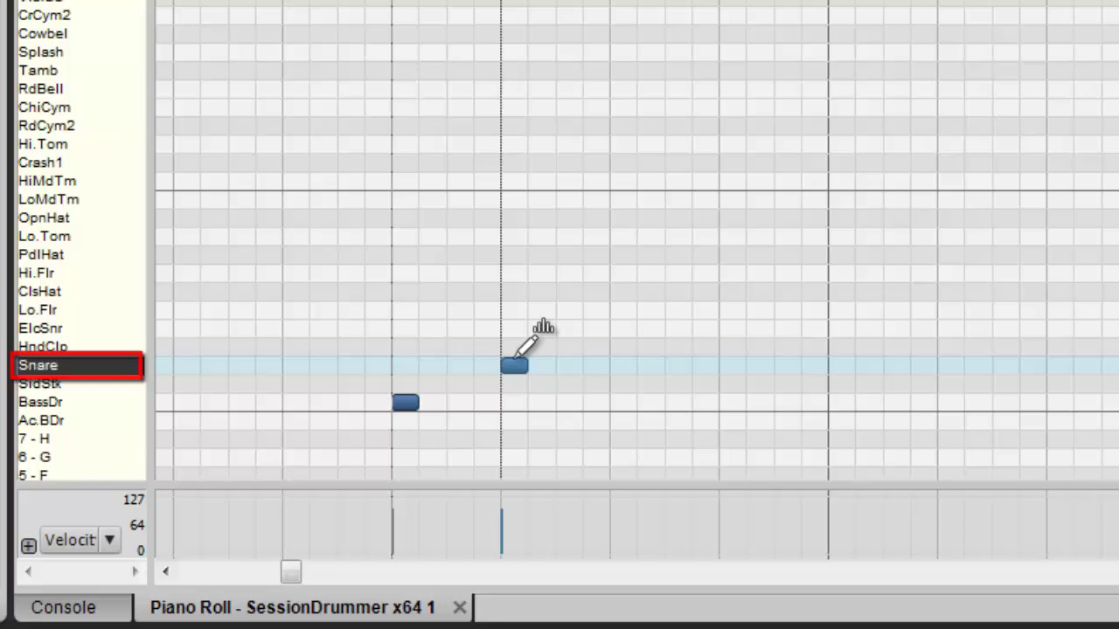
{"action": "left_click_drag", "start_coordinate": [516, 356], "coordinate": [517, 349]}
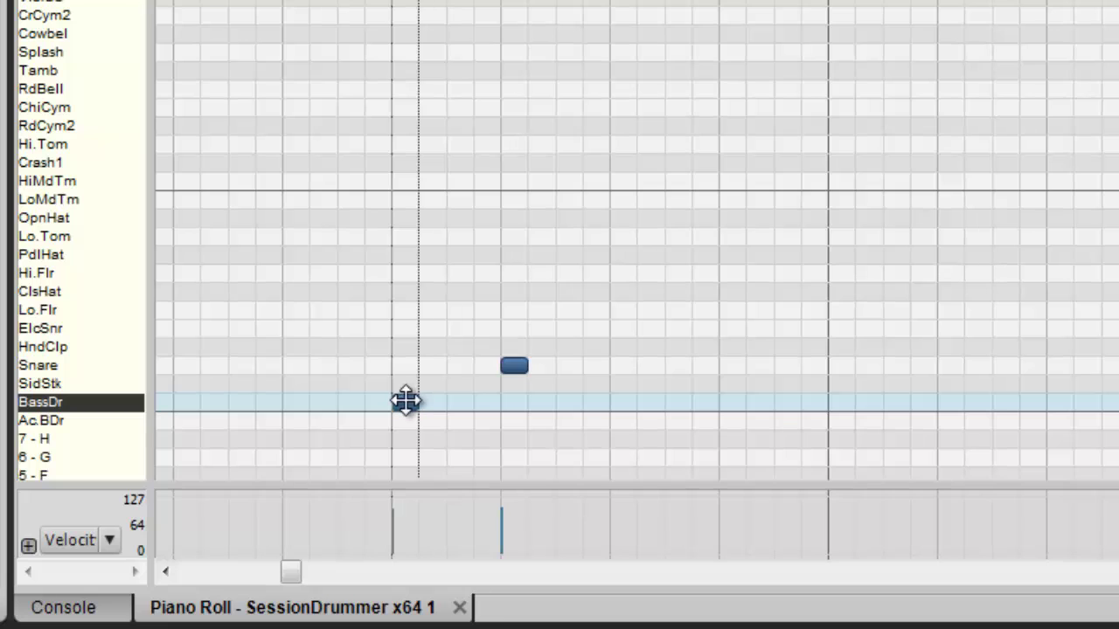
{"action": "mouse_move", "coordinate": [405, 401]}
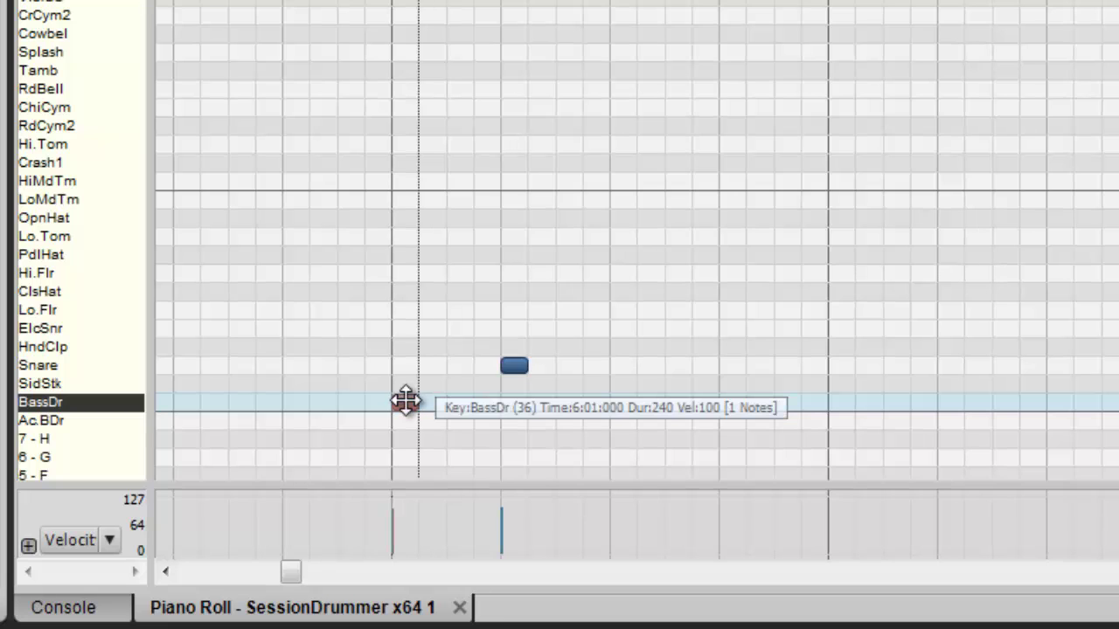
{"action": "left_click", "coordinate": [516, 361]}
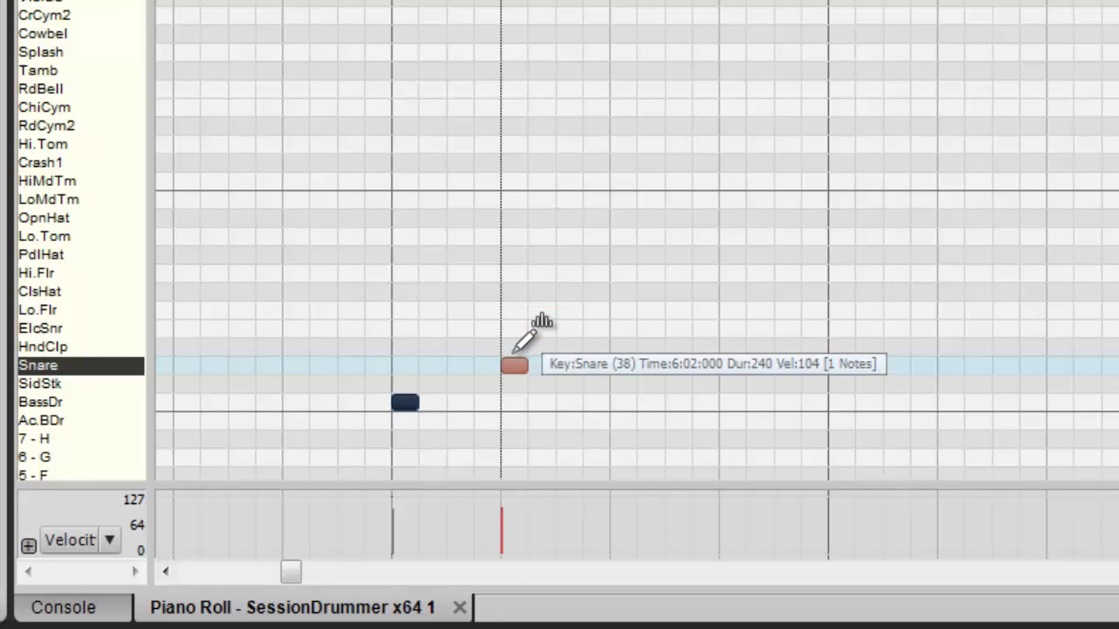
{"action": "mouse_move", "coordinate": [515, 354]}
{"action": "left_mouse_down"}
{"action": "mouse_move", "coordinate": [516, 335]}
{"action": "mouse_move", "coordinate": [515, 374]}
{"action": "mouse_move", "coordinate": [516, 358]}
{"action": "left_mouse_up"}
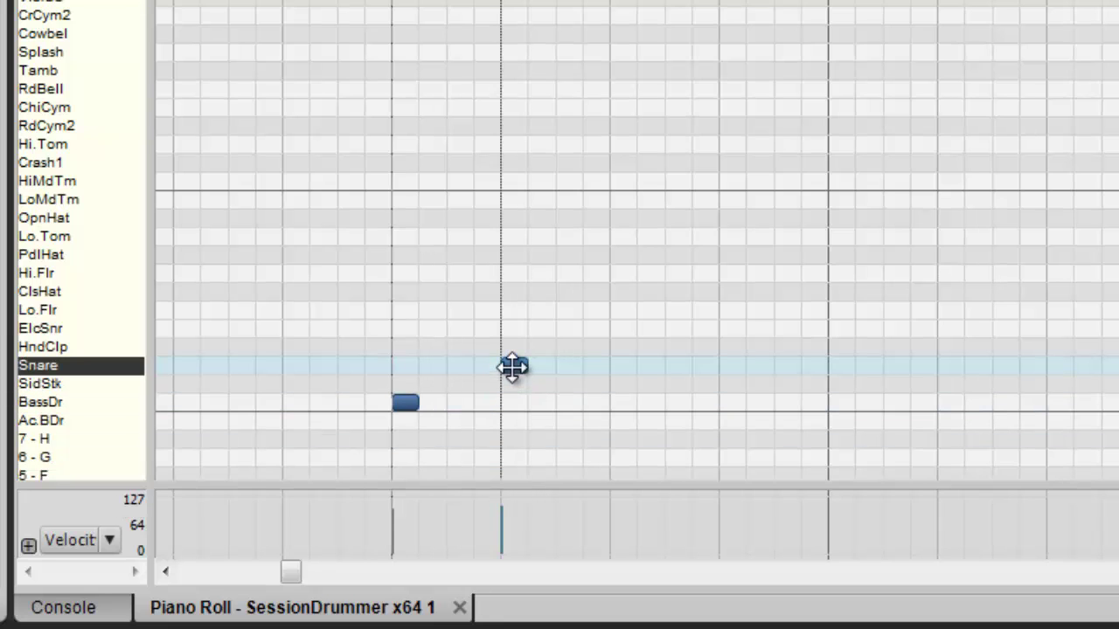
{"action": "left_click", "coordinate": [516, 357]}
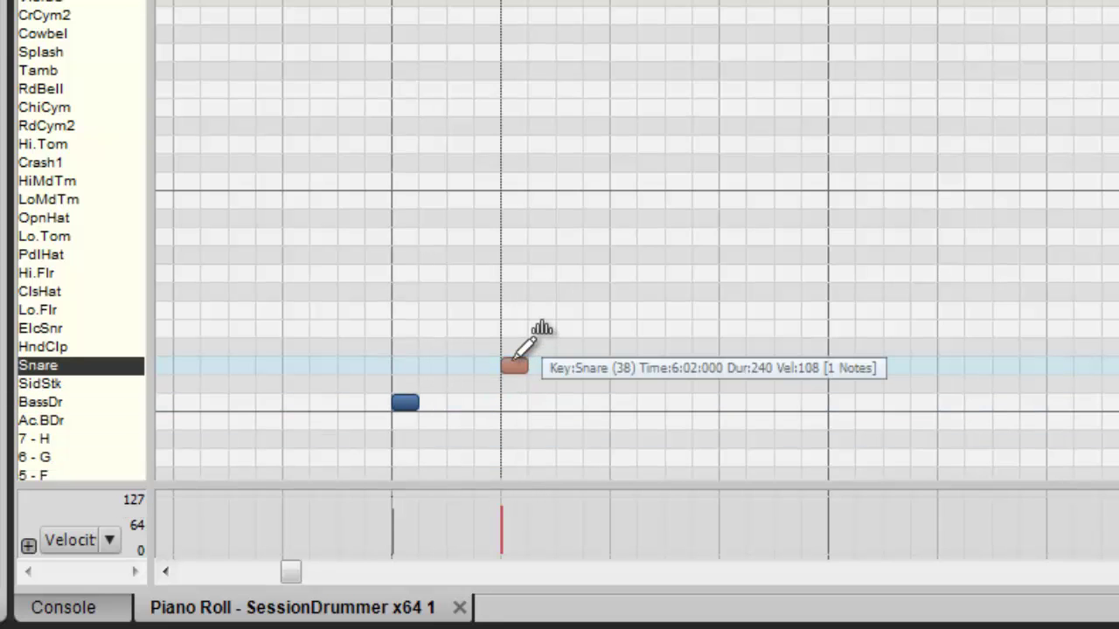
{"action": "left_click_drag", "start_coordinate": [514, 358], "coordinate": [513, 367]}
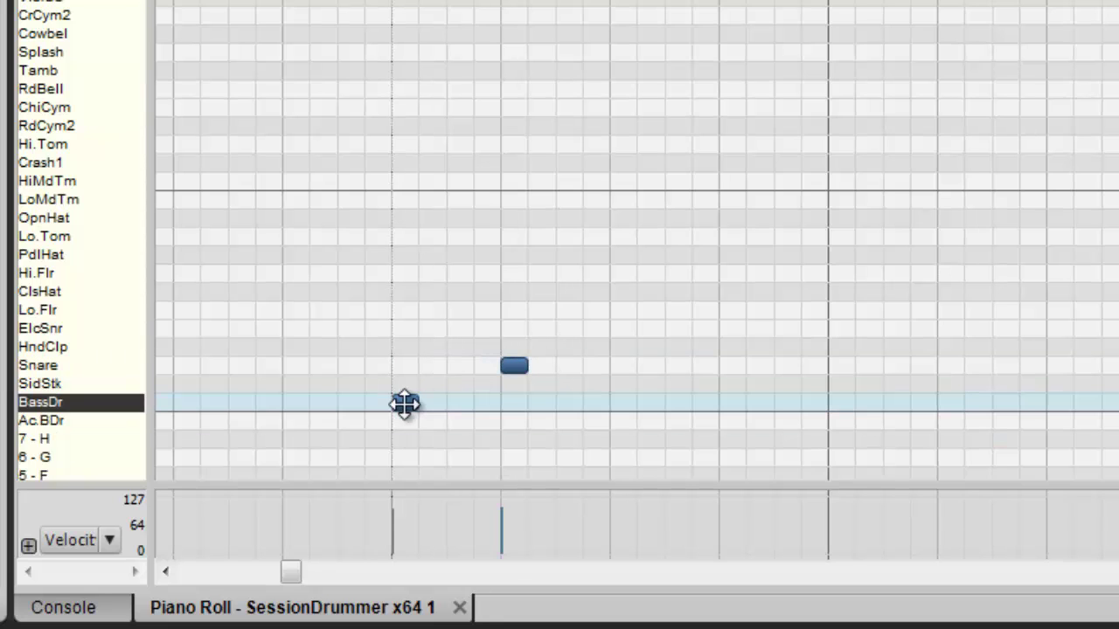
Step: Add a bass drum on beat 3 and a snare on beat 4 of bar 6
{"action": "left_click", "coordinate": [405, 402]}
{"action": "left_click_drag", "start_coordinate": [404, 403], "coordinate": [432, 403]}
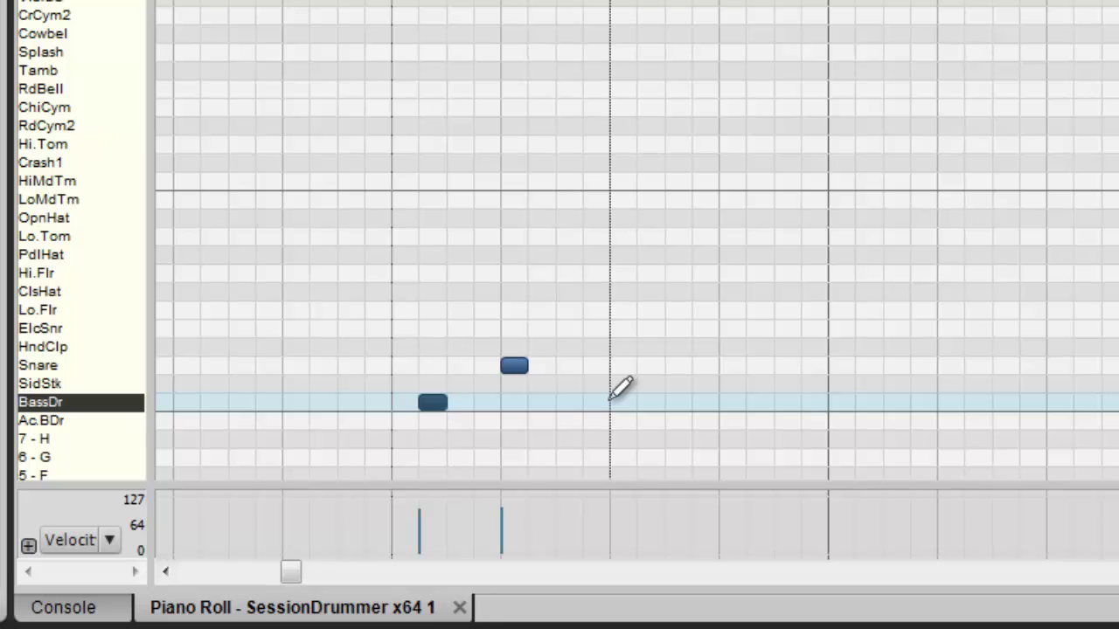
{"action": "left_click", "coordinate": [614, 402]}
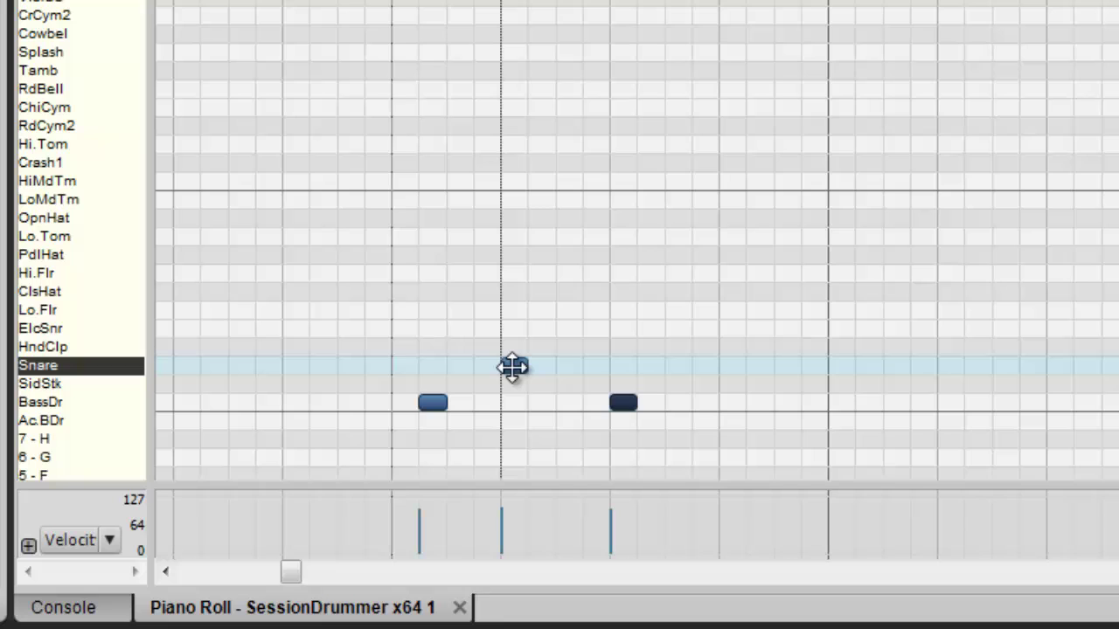
{"action": "left_click", "coordinate": [513, 367]}
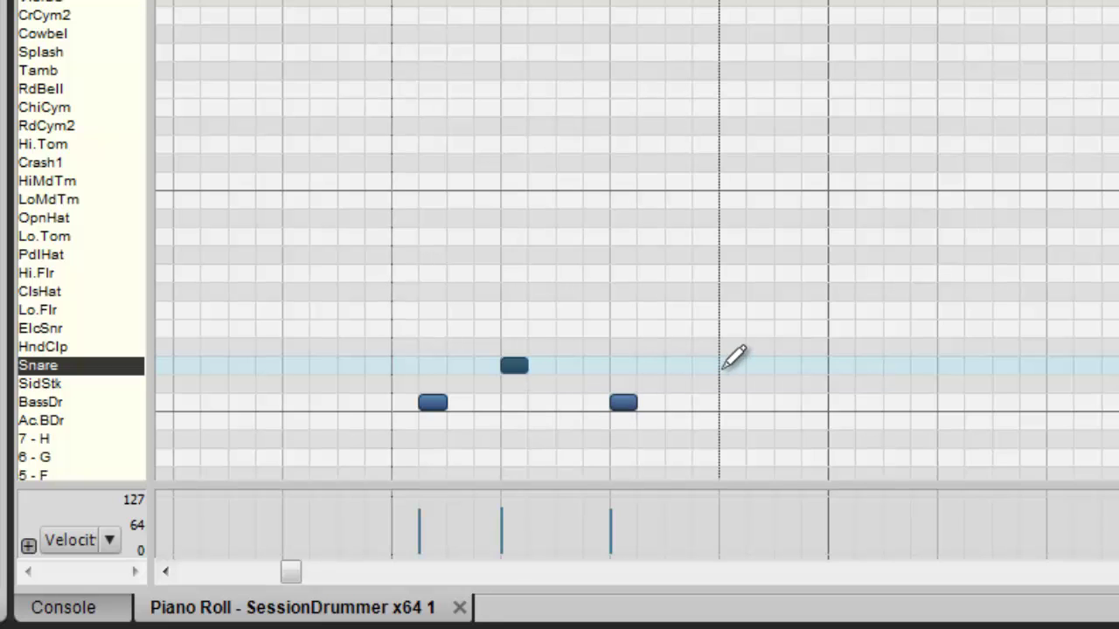
{"action": "left_click", "coordinate": [720, 364]}
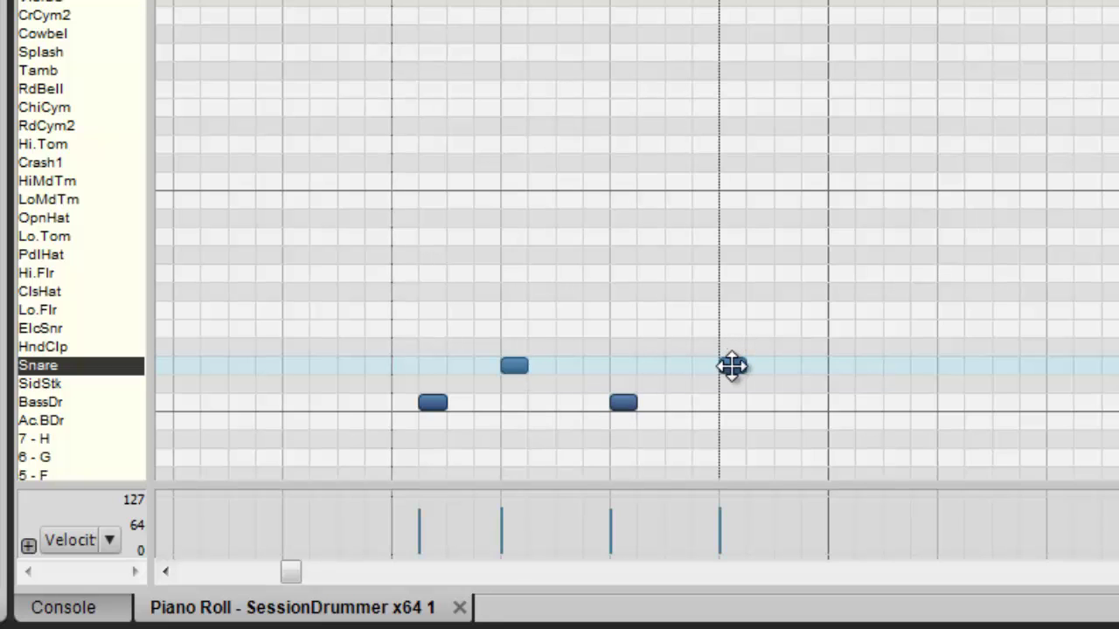
Step: Return the first bass drum to the downbeat, play the pattern, and add a bass hit before beat 3
{"action": "left_click", "coordinate": [731, 366]}
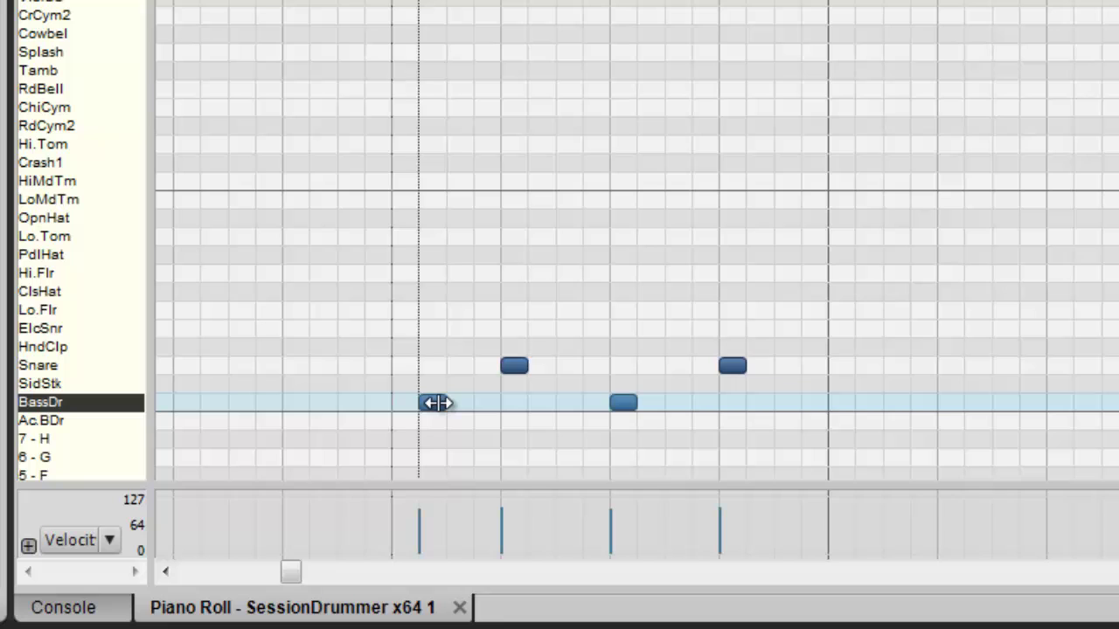
{"action": "left_click_drag", "start_coordinate": [435, 401], "coordinate": [409, 403]}
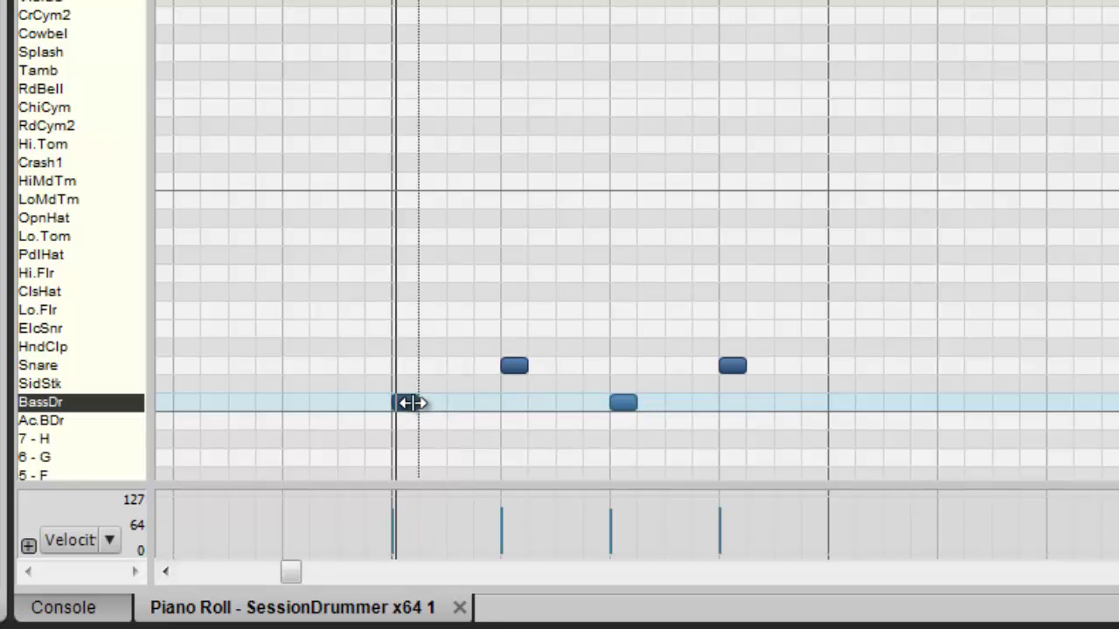
{"action": "key", "text": "space"}
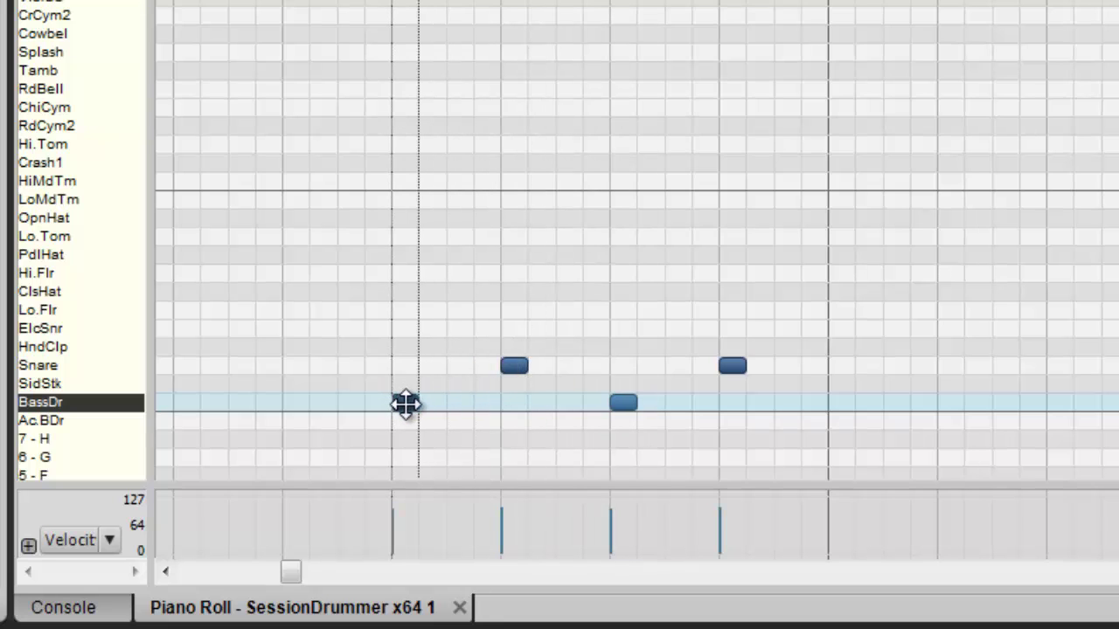
{"action": "left_click", "coordinate": [402, 402]}
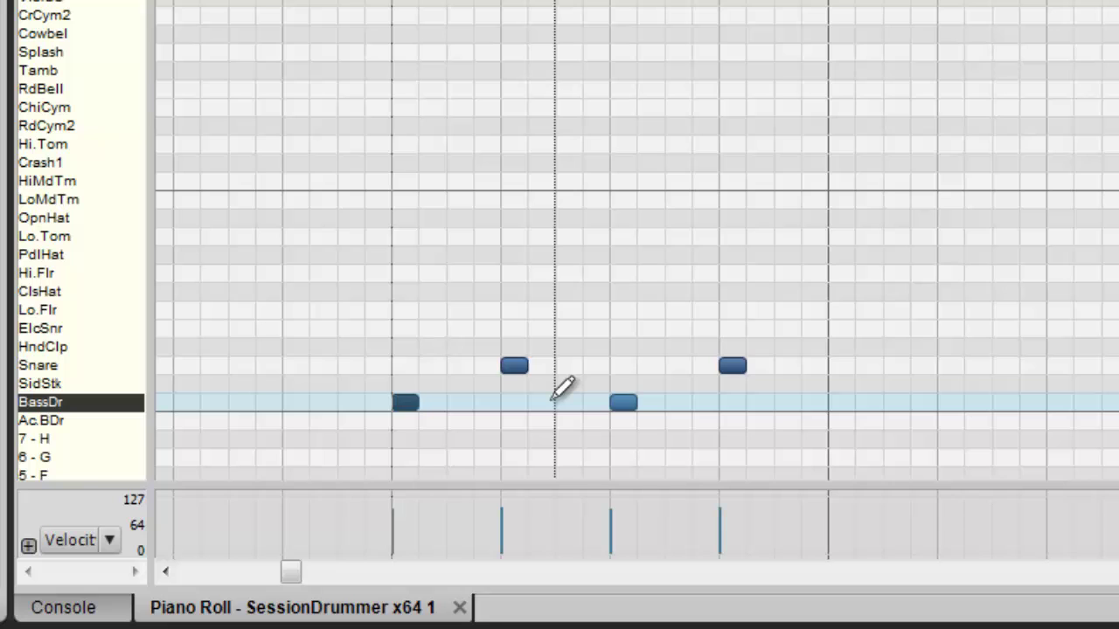
{"action": "left_click", "coordinate": [559, 401]}
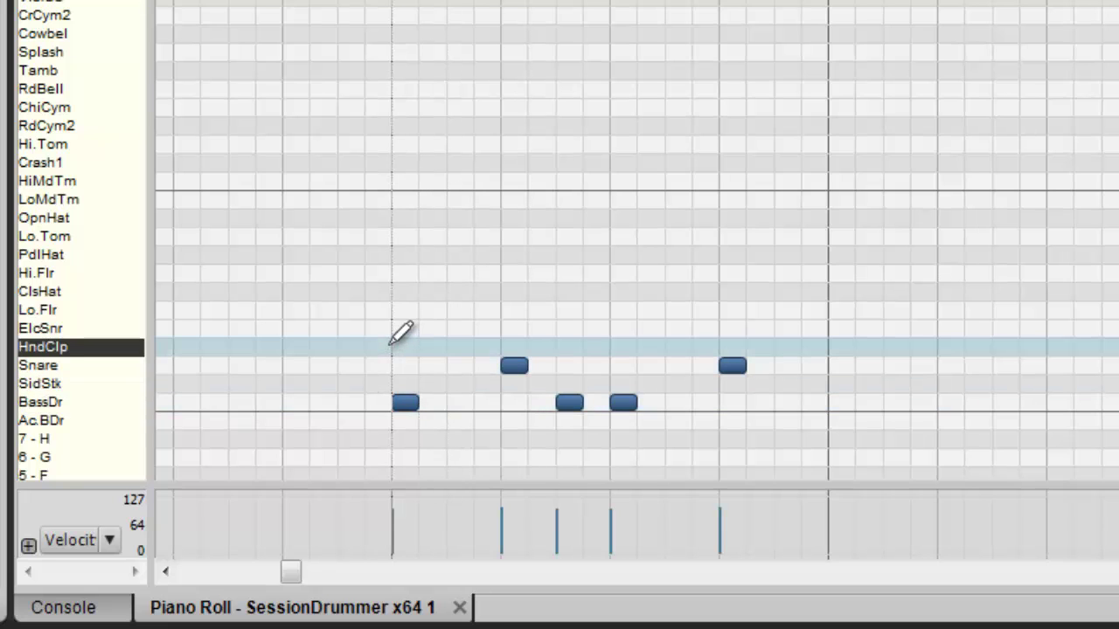
Step: Copy bar 6's five bass and snare notes into bar 7 and play the two-bar groove
{"action": "left_click_drag", "start_coordinate": [390, 343], "coordinate": [771, 418]}
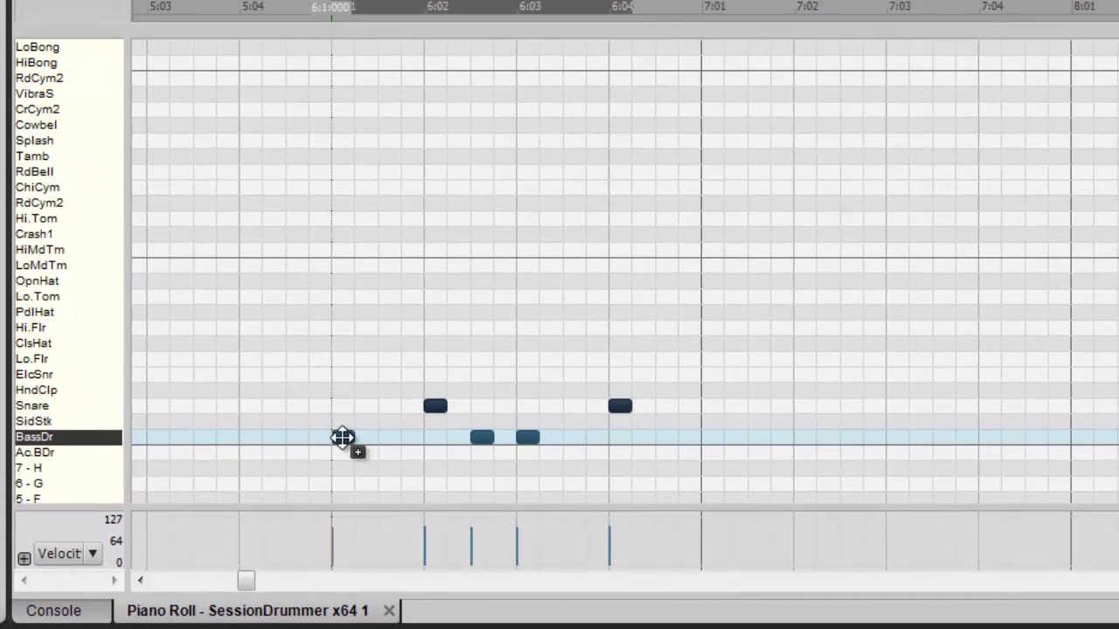
{"action": "left_click_drag", "start_coordinate": [342, 437], "coordinate": [706, 437]}
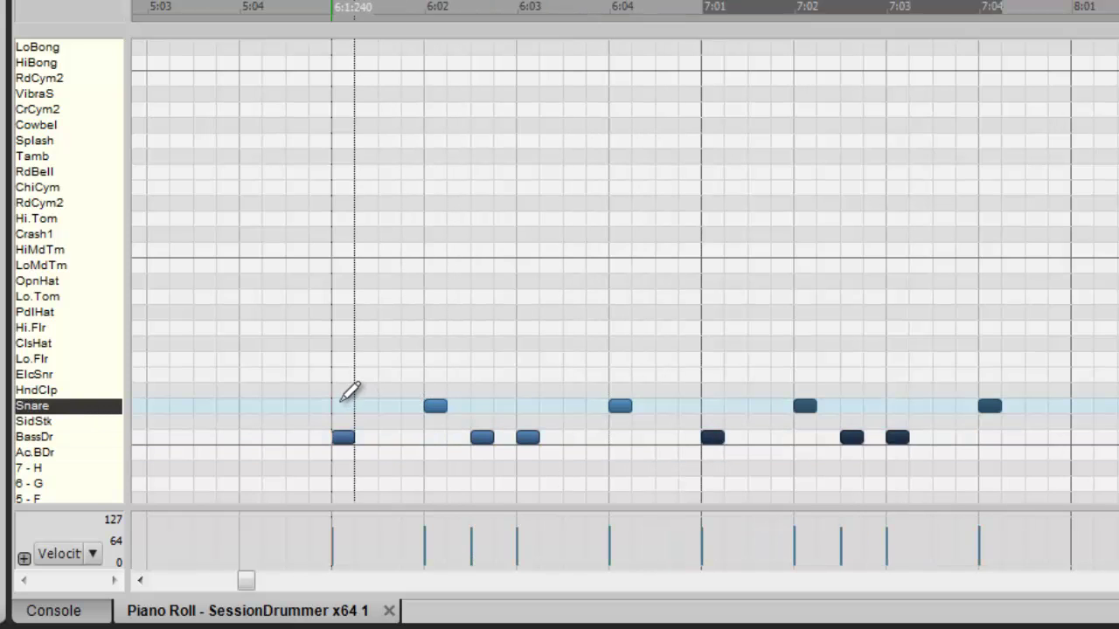
{"action": "left_click", "coordinate": [346, 390]}
{"action": "key", "text": "space"}
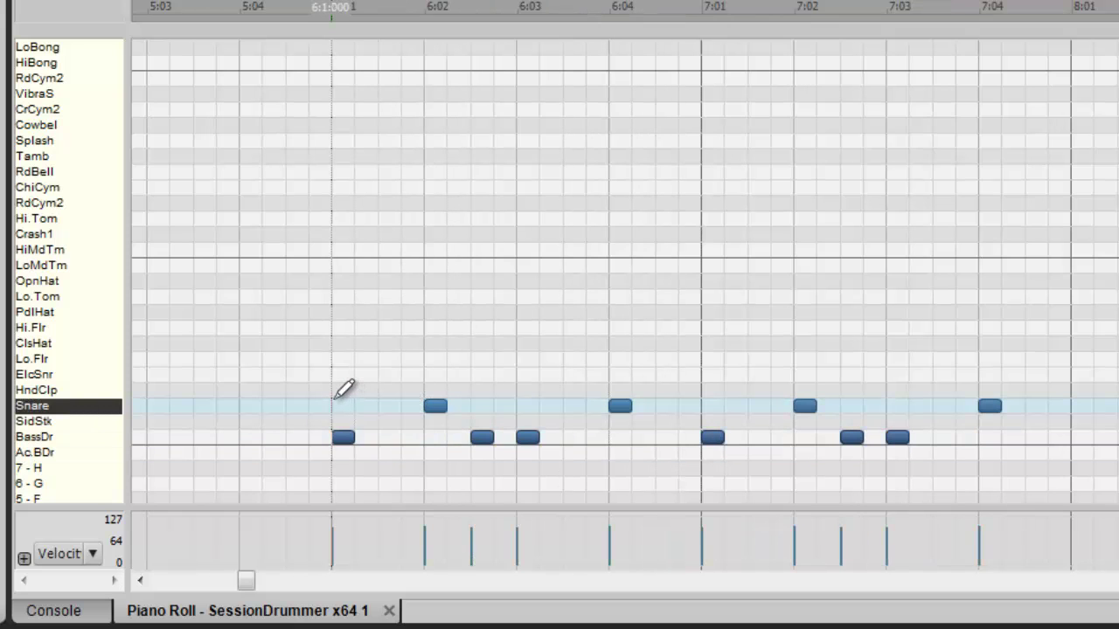
Step: Place a Crash1 hit on bar 6's downbeat with velocity 104
{"action": "left_click", "coordinate": [334, 171]}
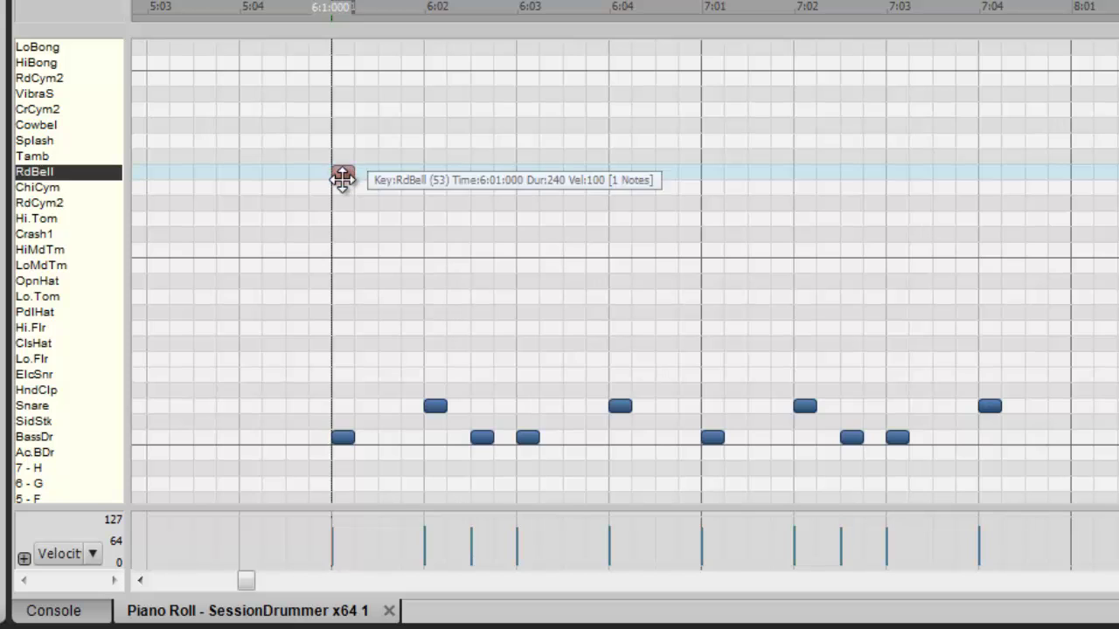
{"action": "left_click_drag", "start_coordinate": [342, 178], "coordinate": [345, 232]}
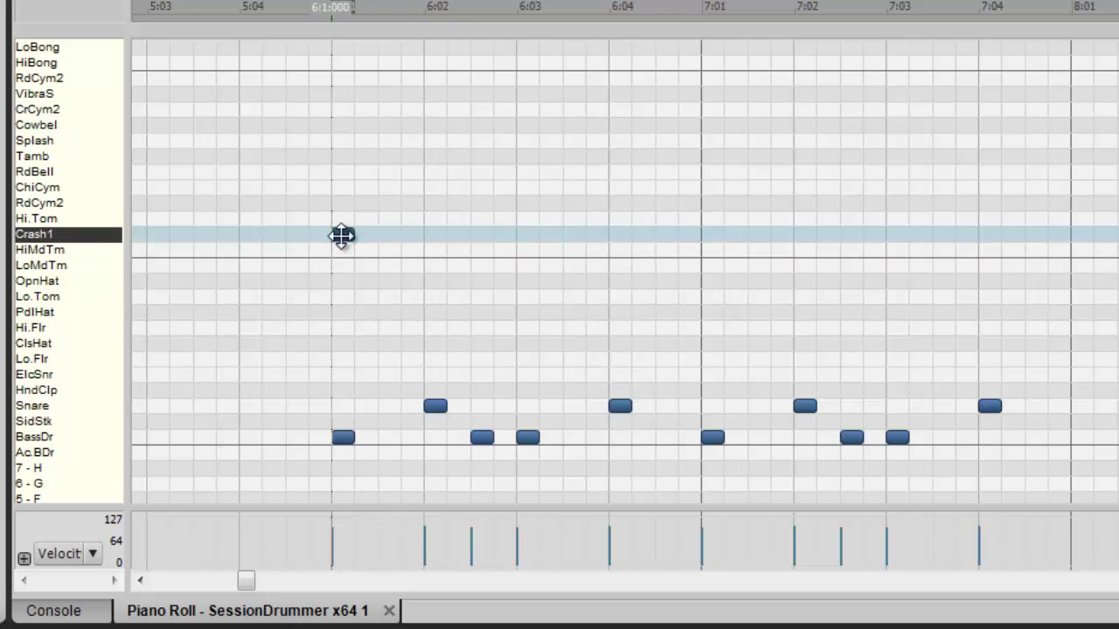
{"action": "left_click", "coordinate": [345, 229]}
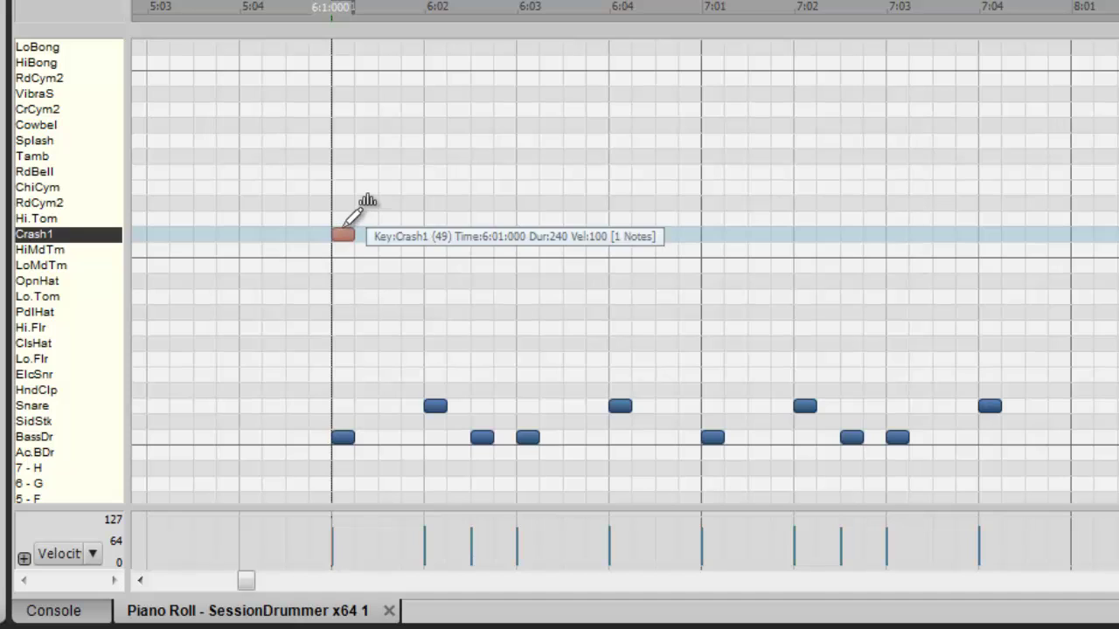
{"action": "left_click_drag", "start_coordinate": [344, 225], "coordinate": [384, 238]}
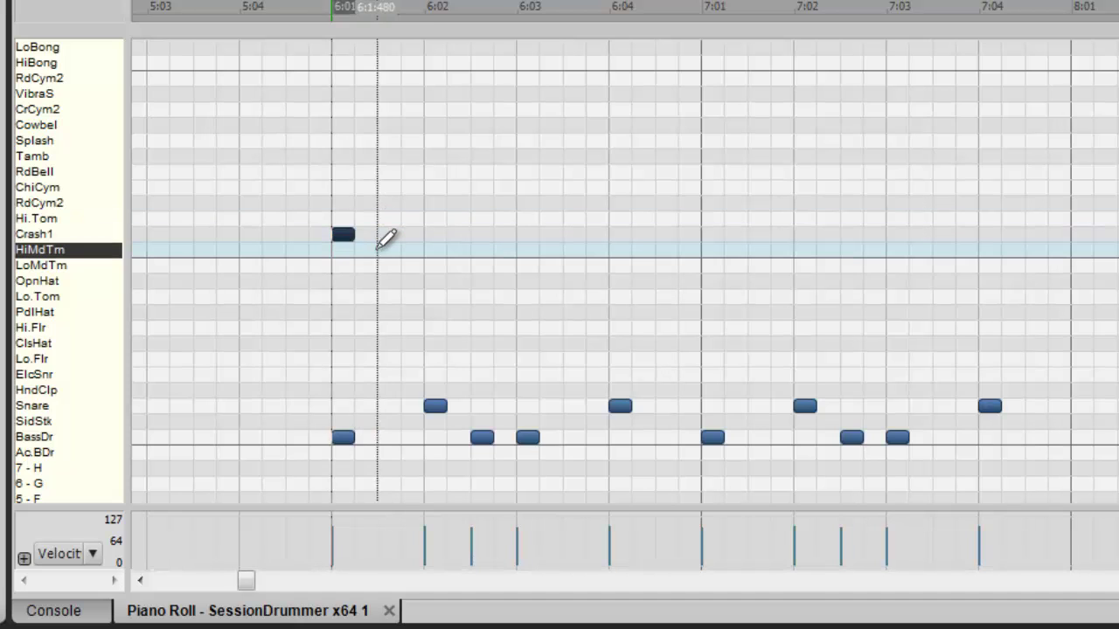
Step: Draw RdBell hits across bar 6, from 6:01 through 6:04
{"action": "left_click", "coordinate": [335, 171]}
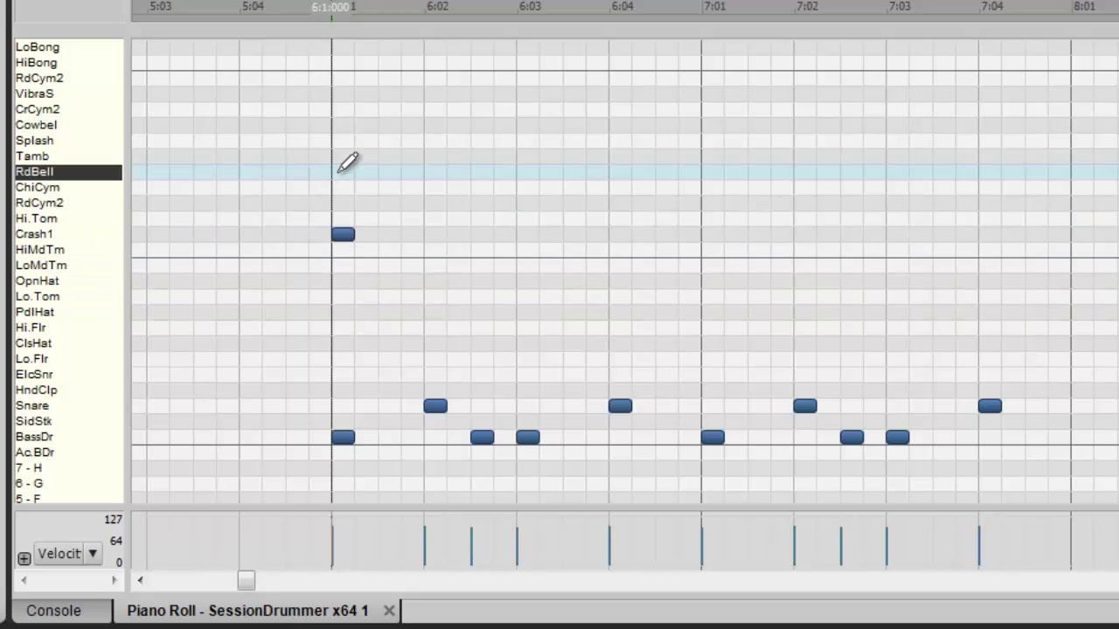
{"action": "left_click", "coordinate": [339, 171]}
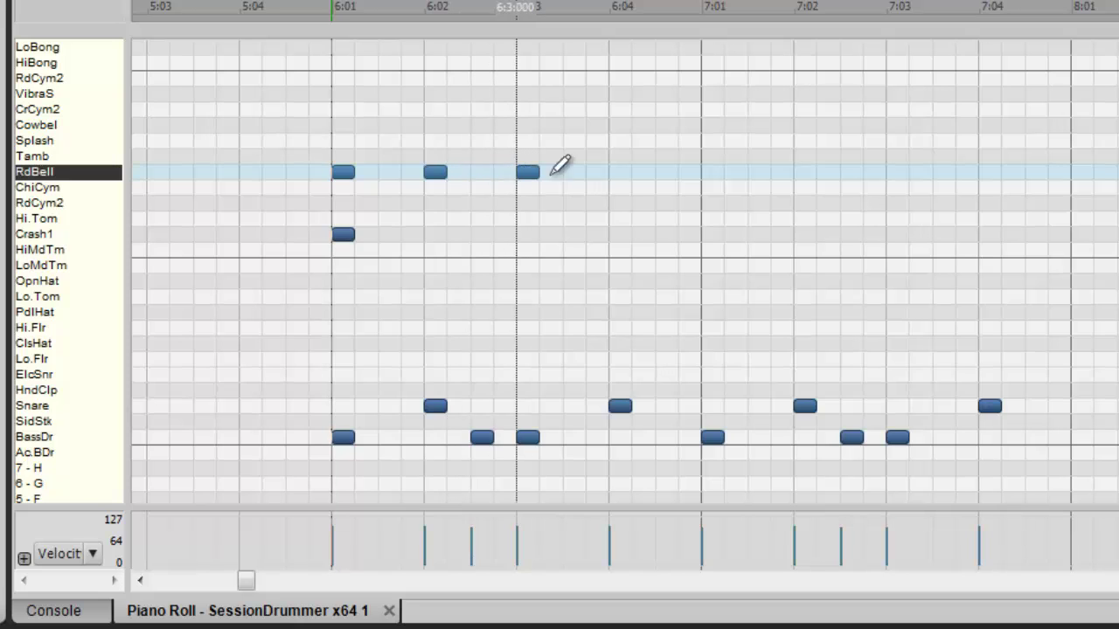
{"action": "left_click", "coordinate": [616, 171]}
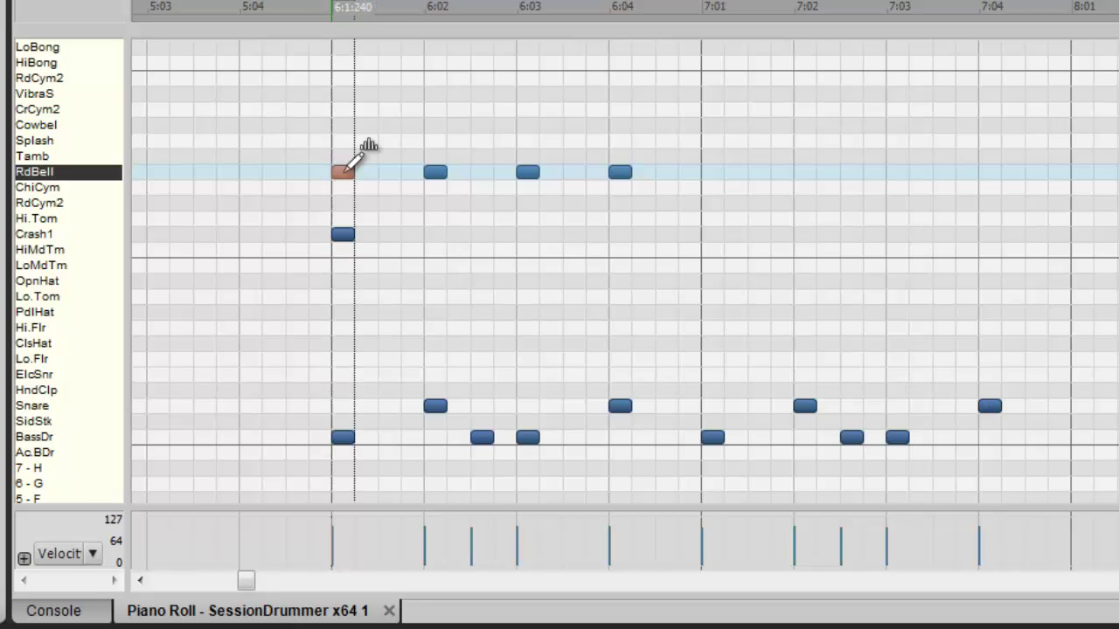
Step: Raise the first ride-bell hit to velocity 107 and check the hits at 6:02, 6:03 and 6:04
{"action": "left_click_drag", "start_coordinate": [367, 144], "coordinate": [354, 150]}
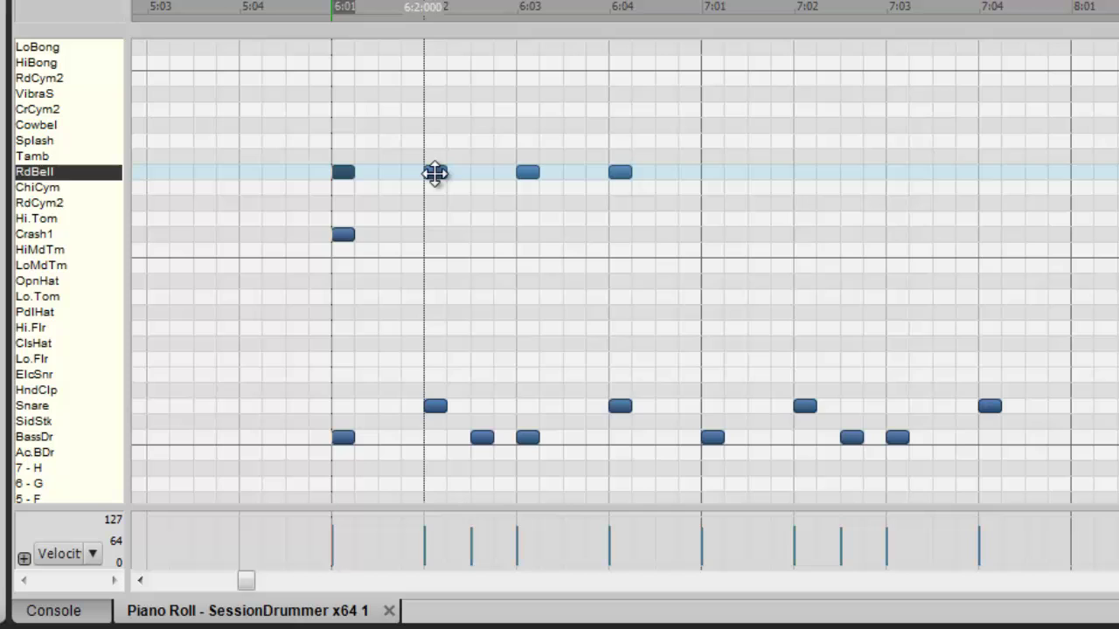
{"action": "left_click", "coordinate": [441, 170]}
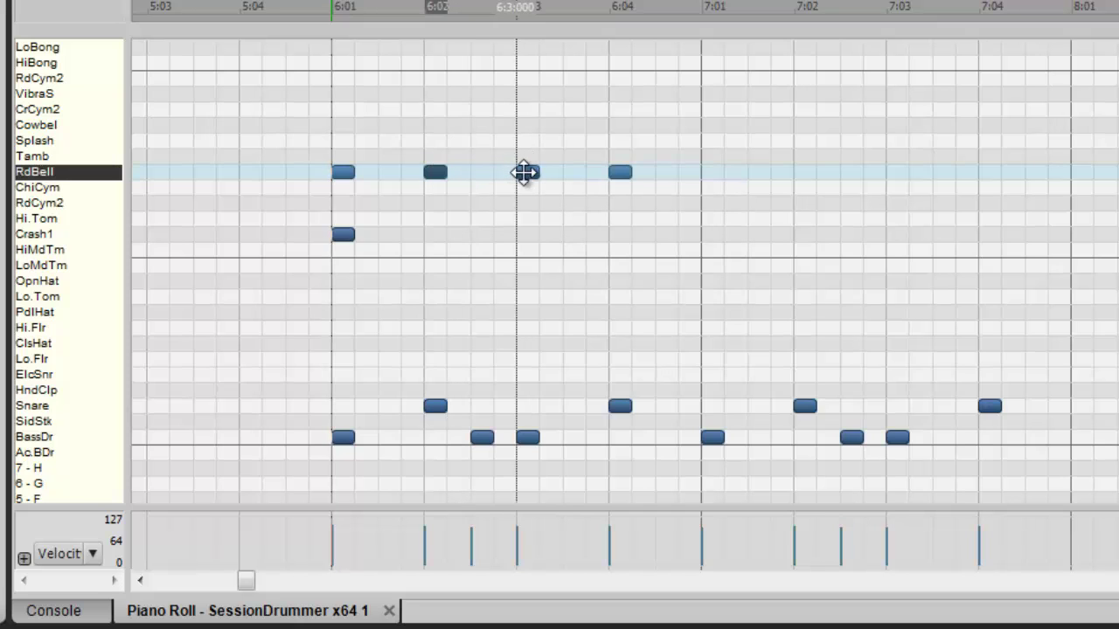
{"action": "left_click", "coordinate": [525, 172]}
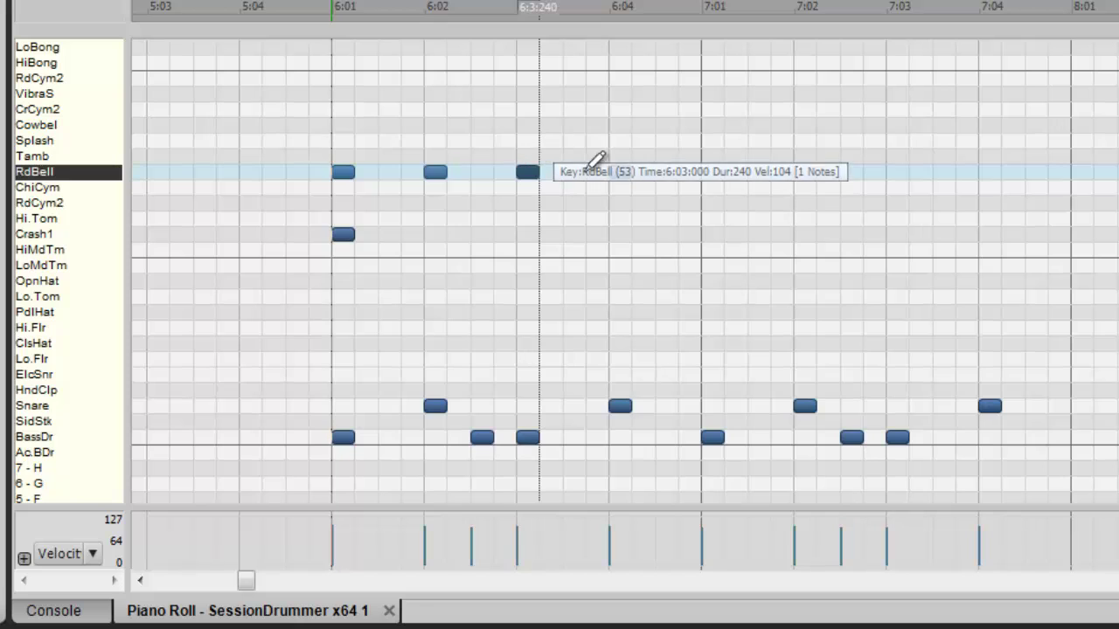
{"action": "left_click", "coordinate": [616, 171]}
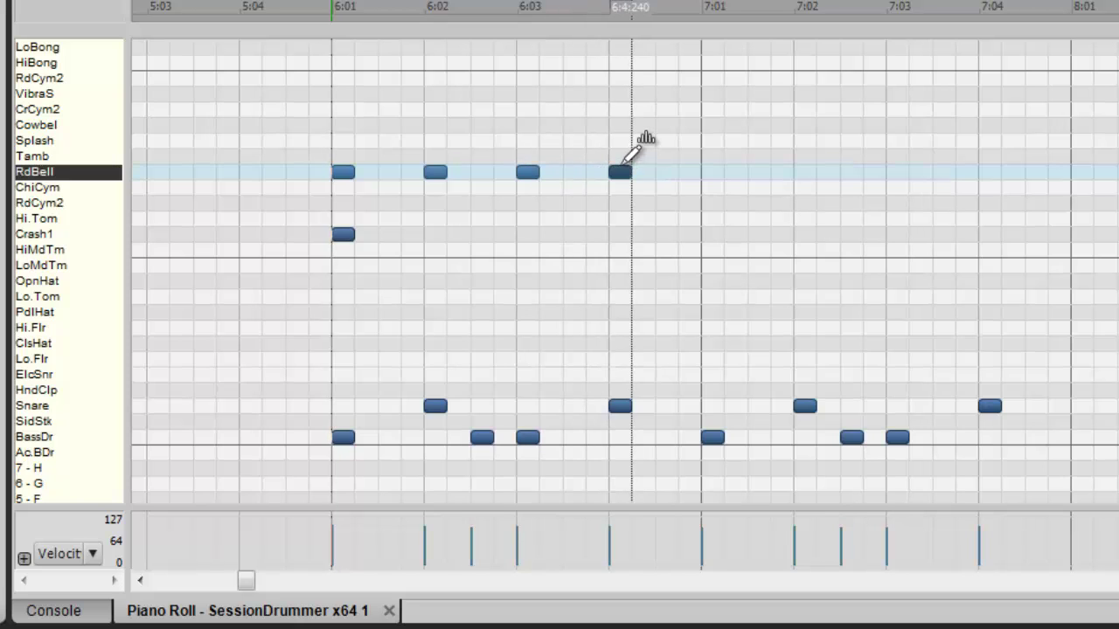
{"action": "left_click", "coordinate": [622, 166]}
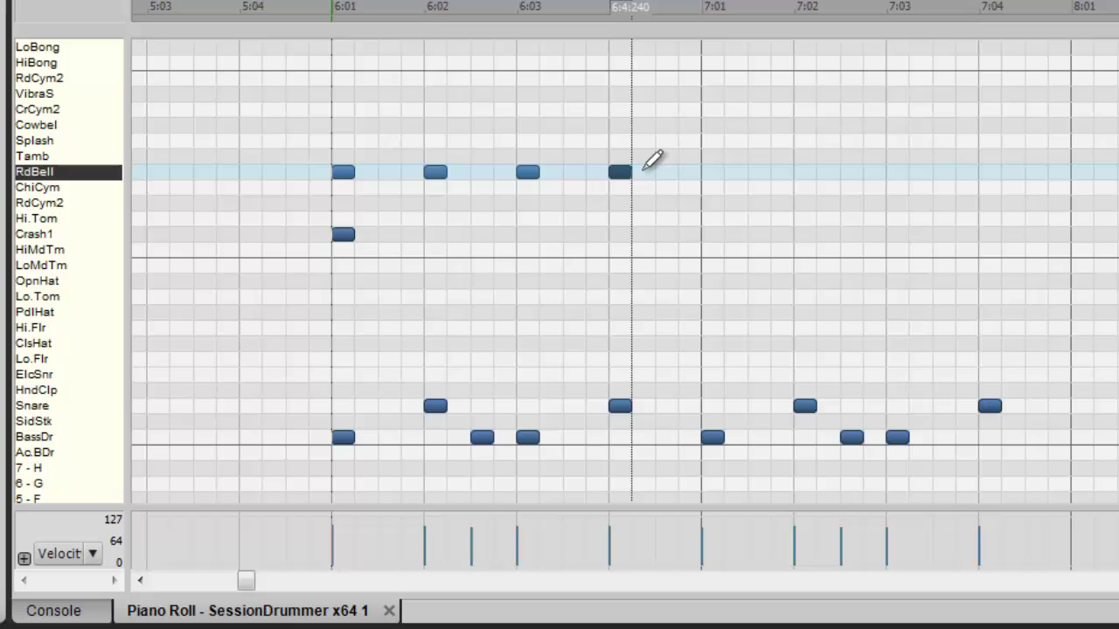
Step: Mark 6:01–6:04 along the RdBell row, play it, and select all four ride-bell hits
{"action": "left_click_drag", "start_coordinate": [645, 170], "coordinate": [333, 171]}
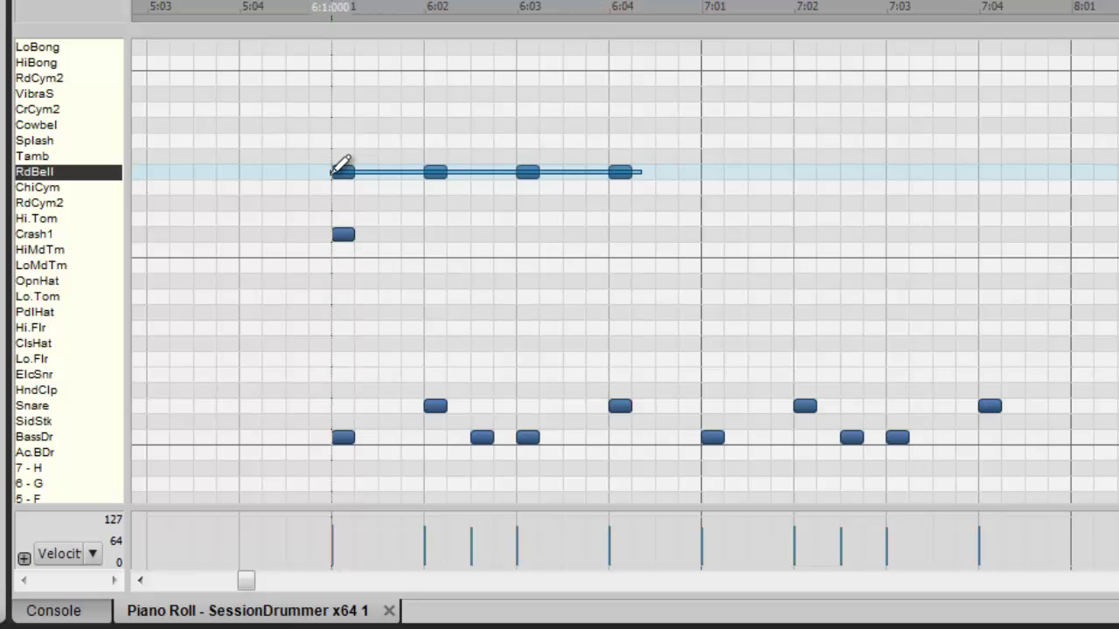
{"action": "left_click_drag", "start_coordinate": [333, 171], "coordinate": [333, 172]}
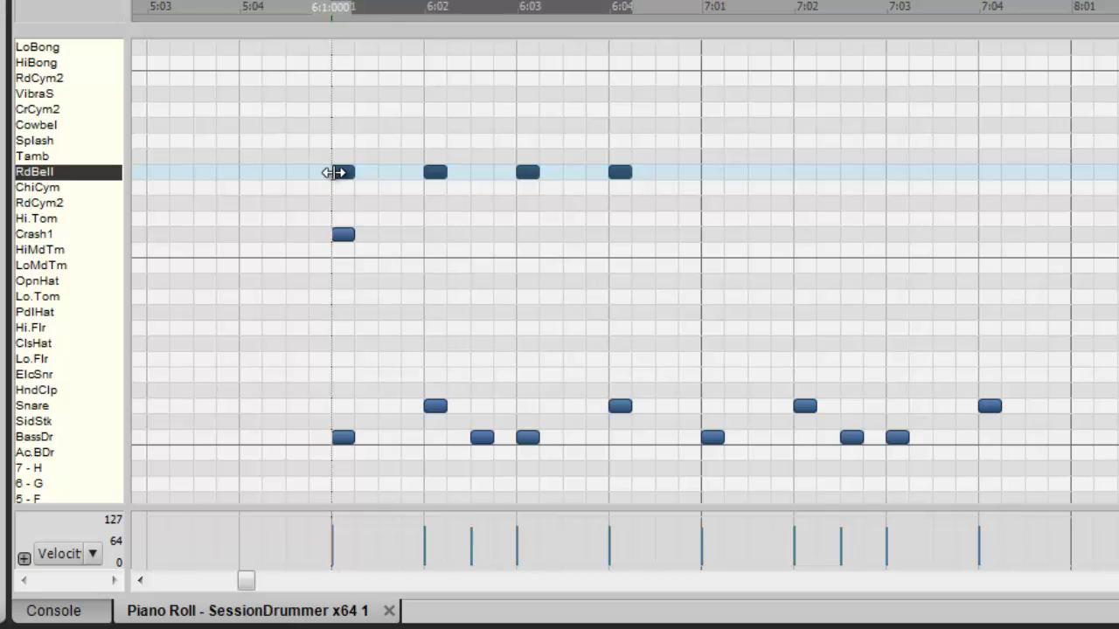
{"action": "key", "text": "space"}
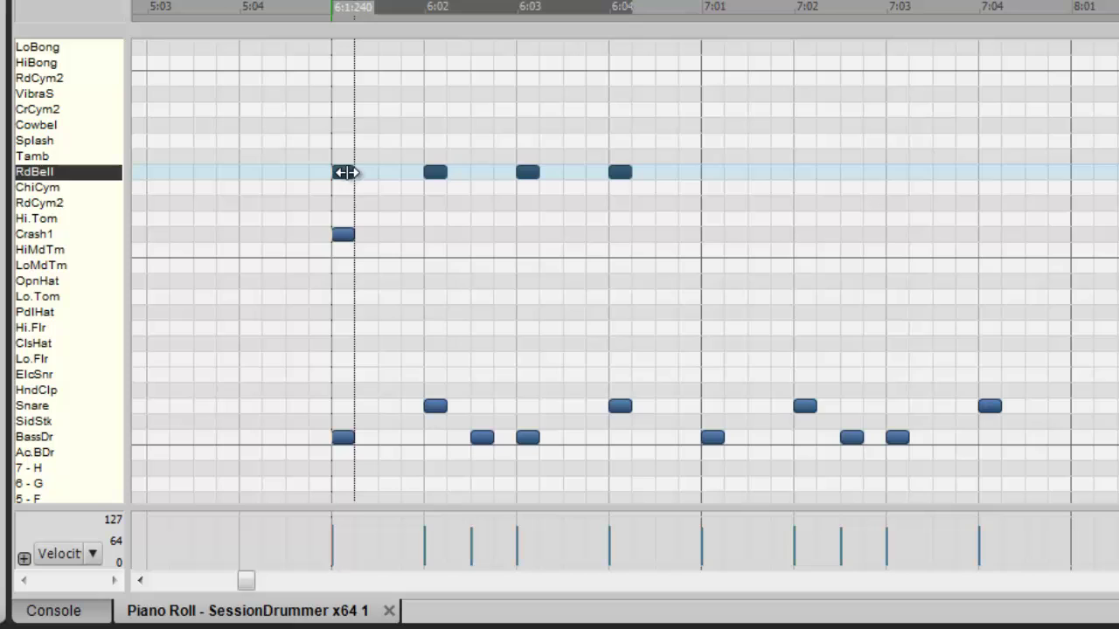
{"action": "left_click", "coordinate": [339, 173]}
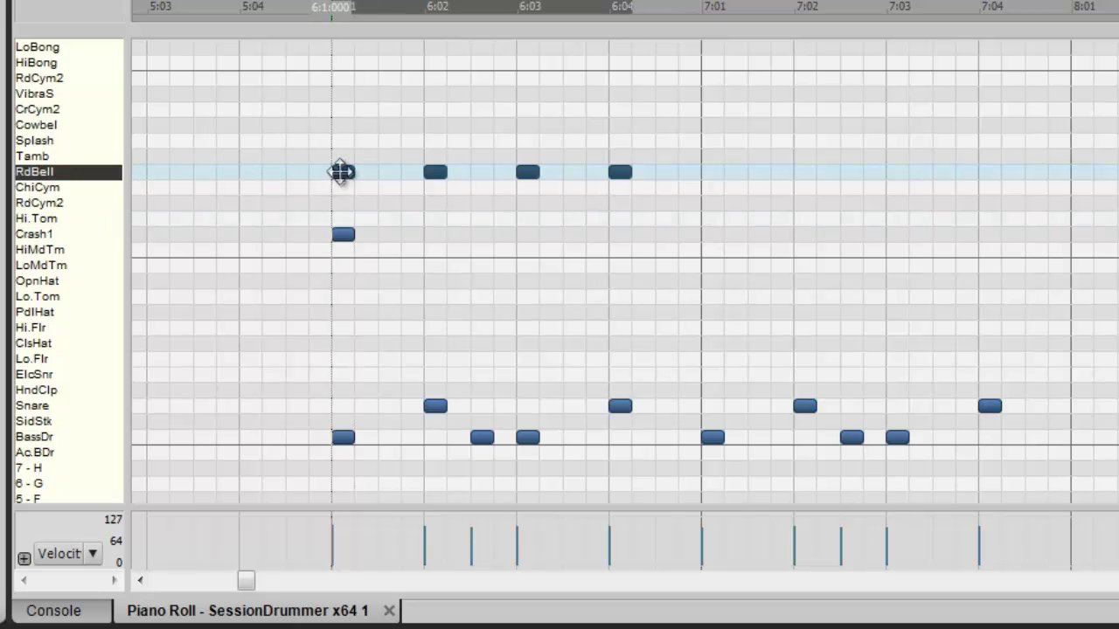
{"action": "left_click", "coordinate": [343, 172]}
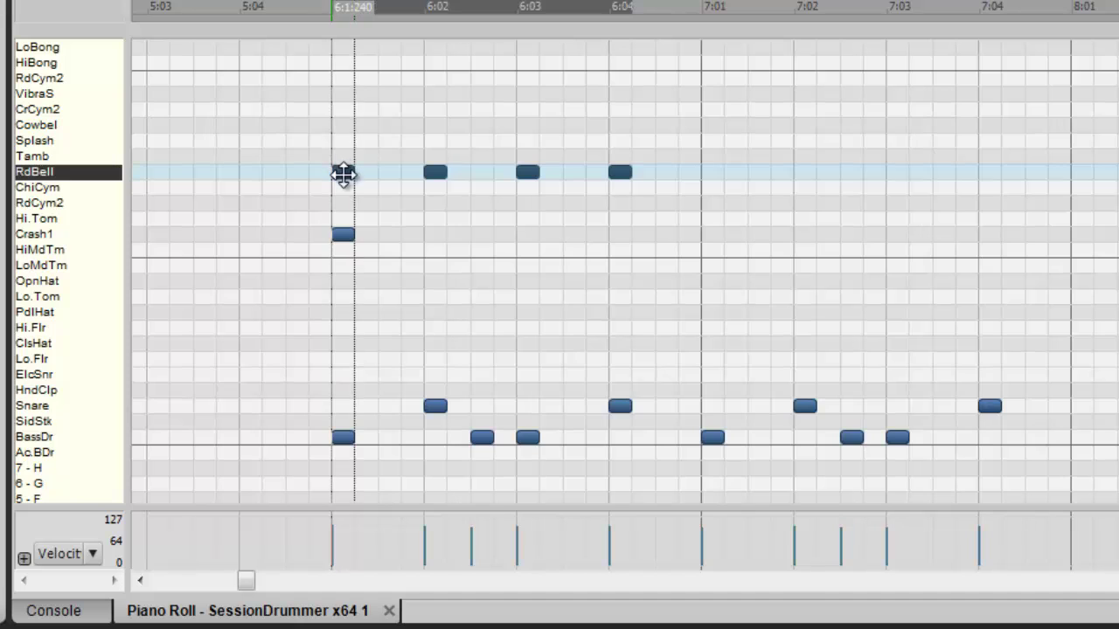
{"action": "double_click", "coordinate": [343, 172]}
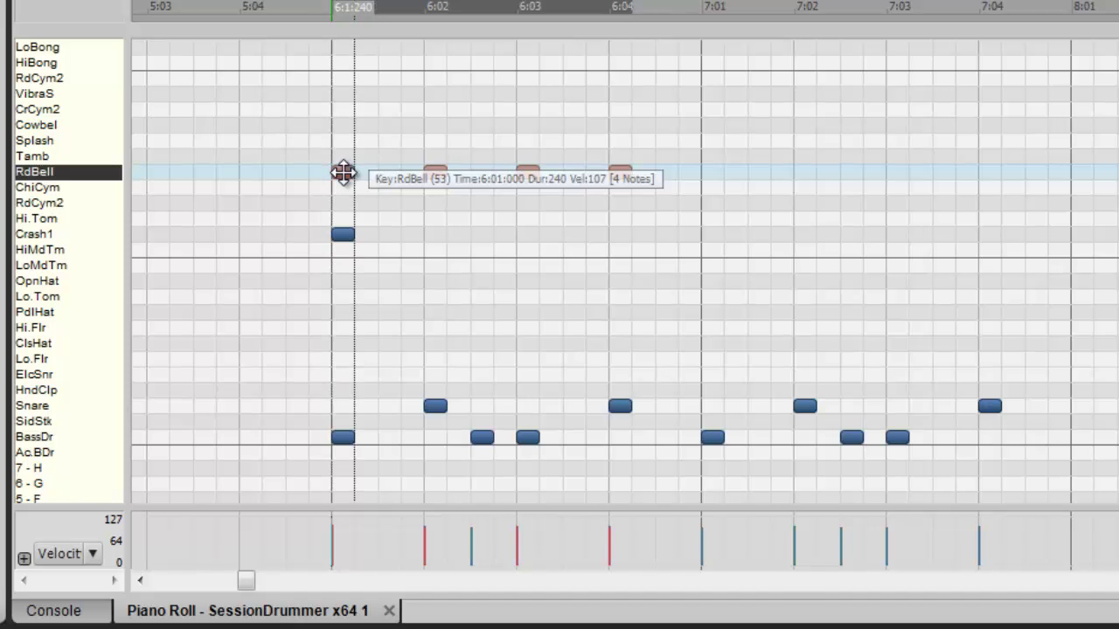
Step: Move the four ride-bell hits to the ClsHat row and copy them an eighth later onto the off-beats
{"action": "left_click_drag", "start_coordinate": [343, 172], "coordinate": [344, 342]}
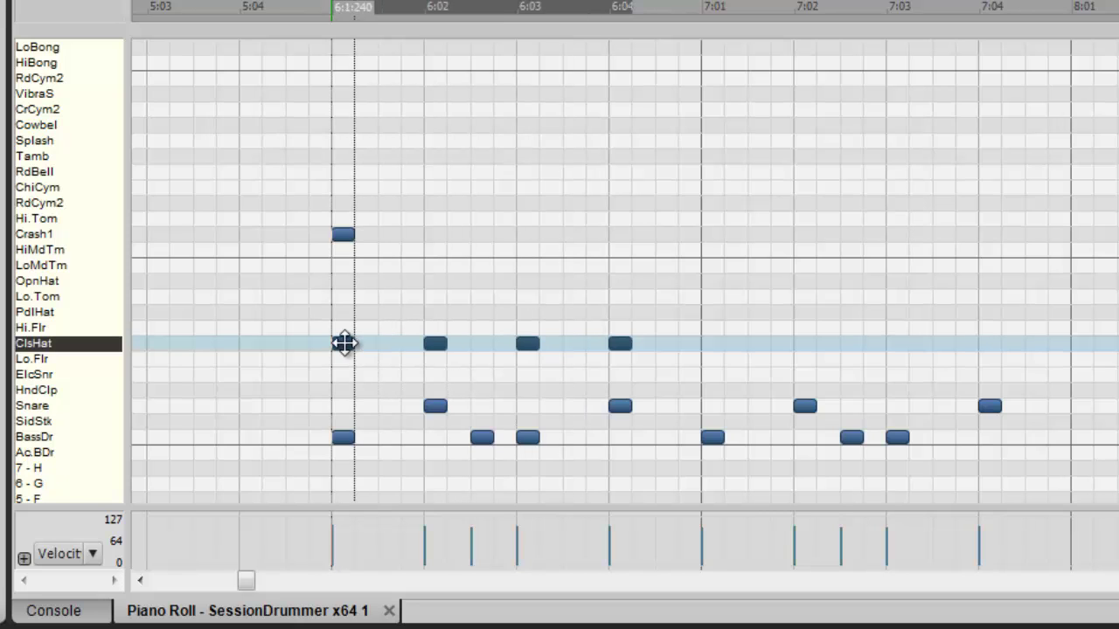
{"action": "left_click_drag", "start_coordinate": [343, 343], "coordinate": [391, 343]}
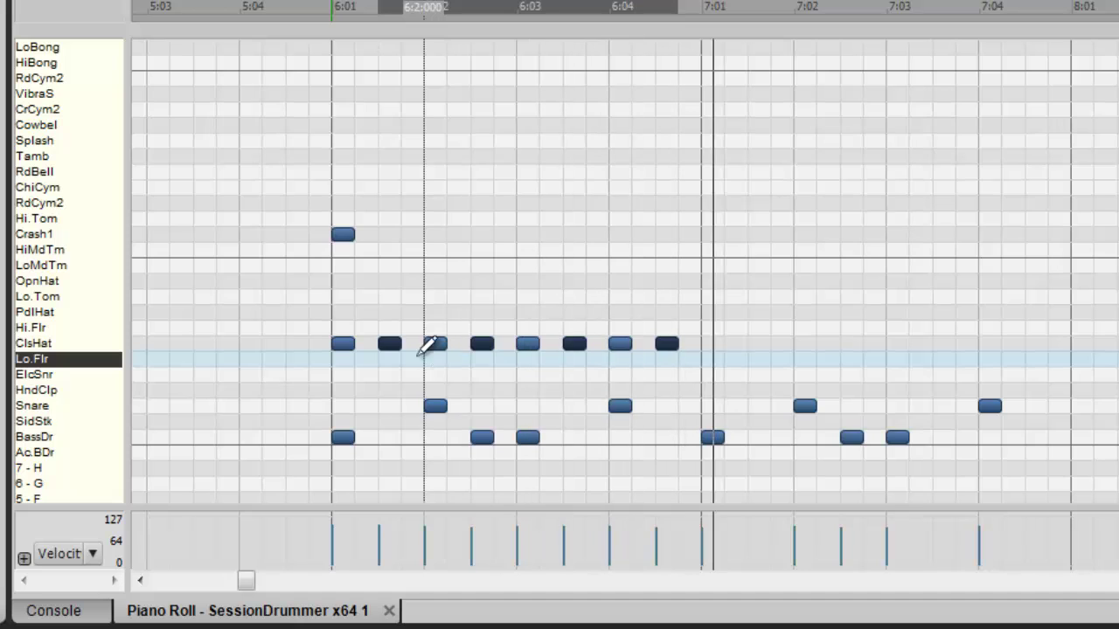
Step: Move the closed hi-hats at 6:02 and 6:03:480 up to the OpnHat row
{"action": "key", "text": "space"}
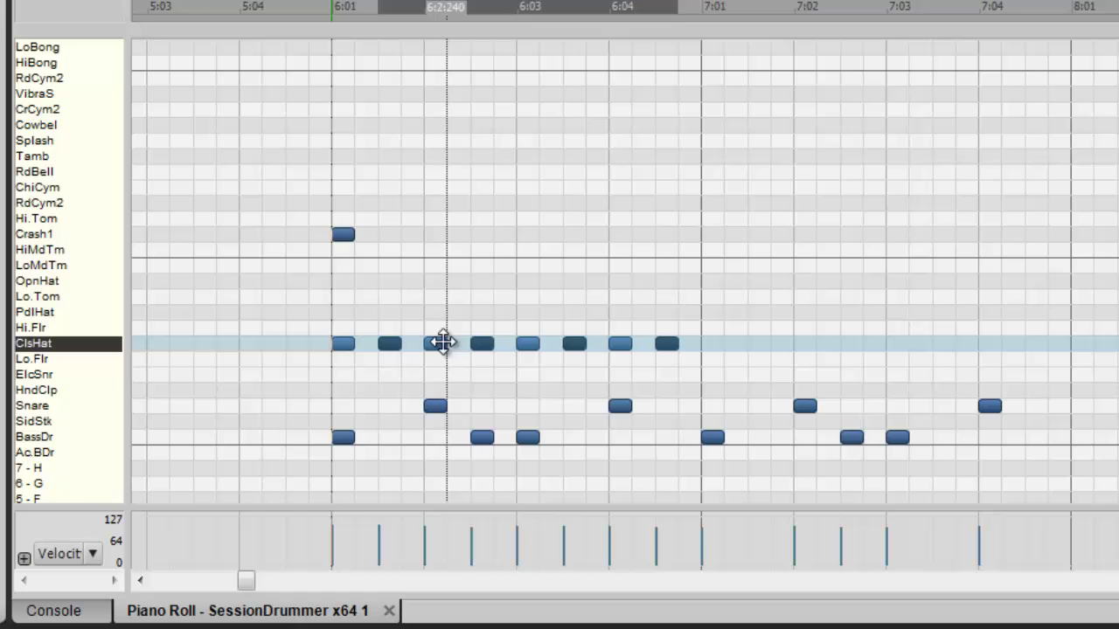
{"action": "left_click", "coordinate": [342, 316]}
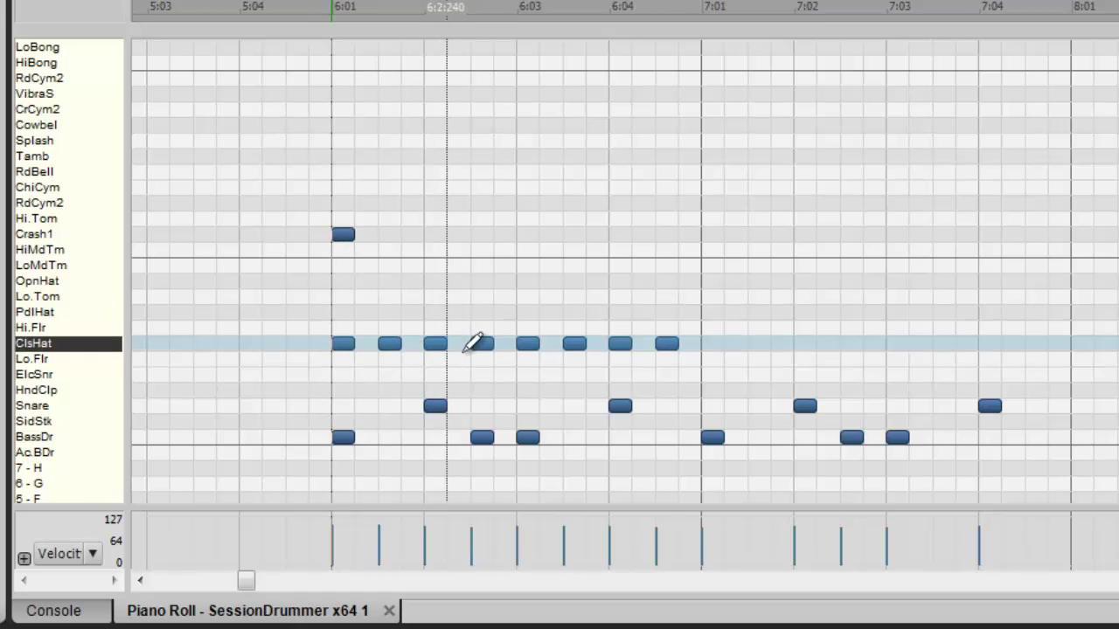
{"action": "left_click_drag", "start_coordinate": [435, 343], "coordinate": [434, 281]}
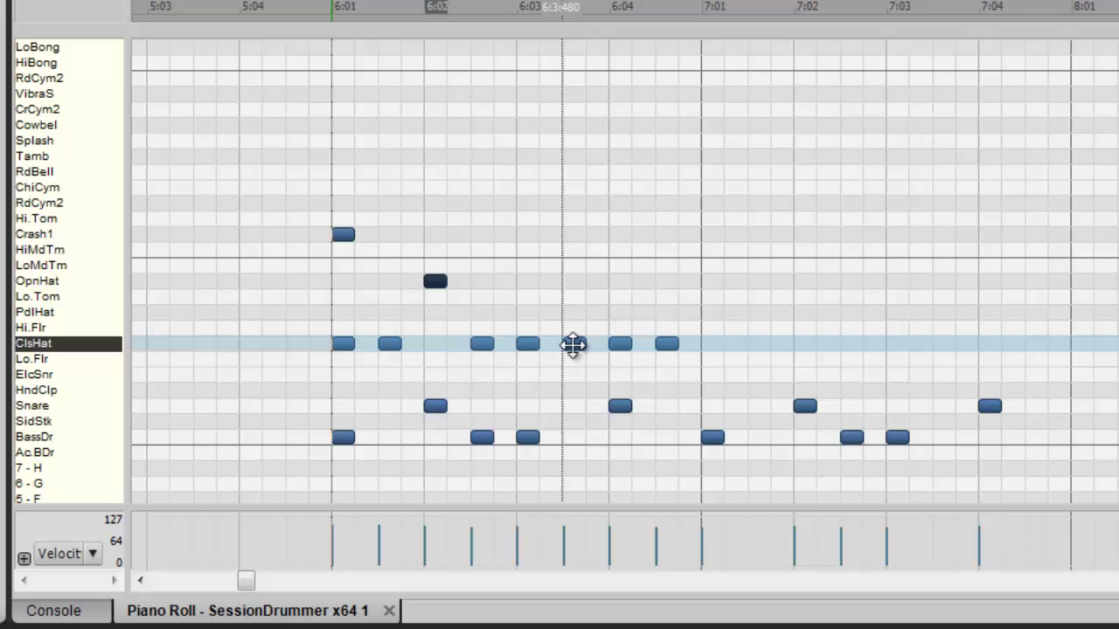
{"action": "left_click_drag", "start_coordinate": [573, 344], "coordinate": [572, 282]}
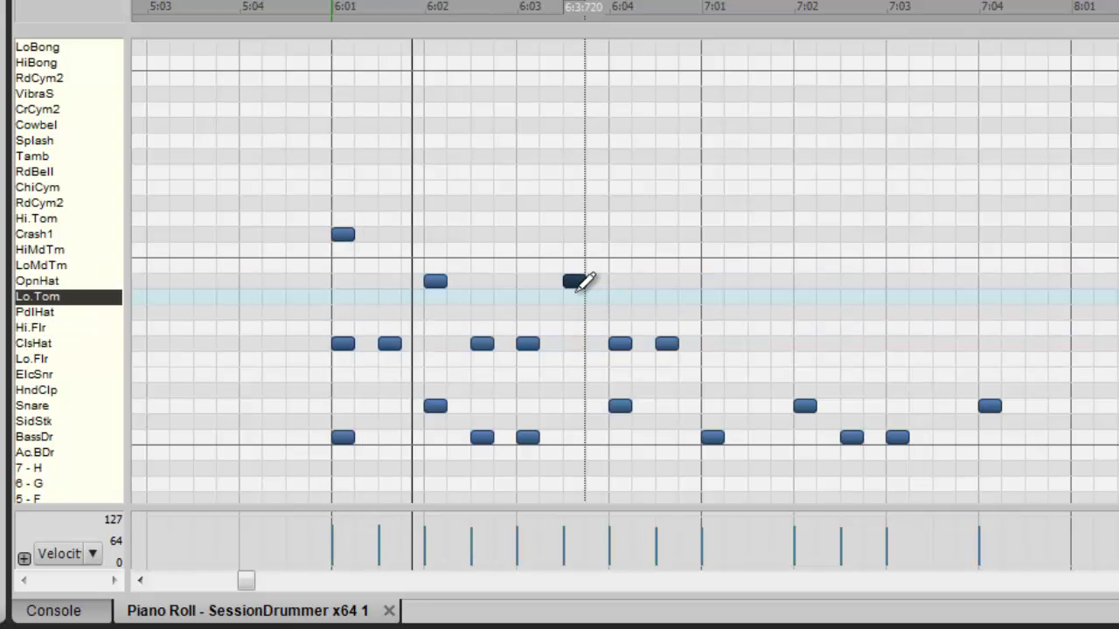
{"action": "key", "text": "space"}
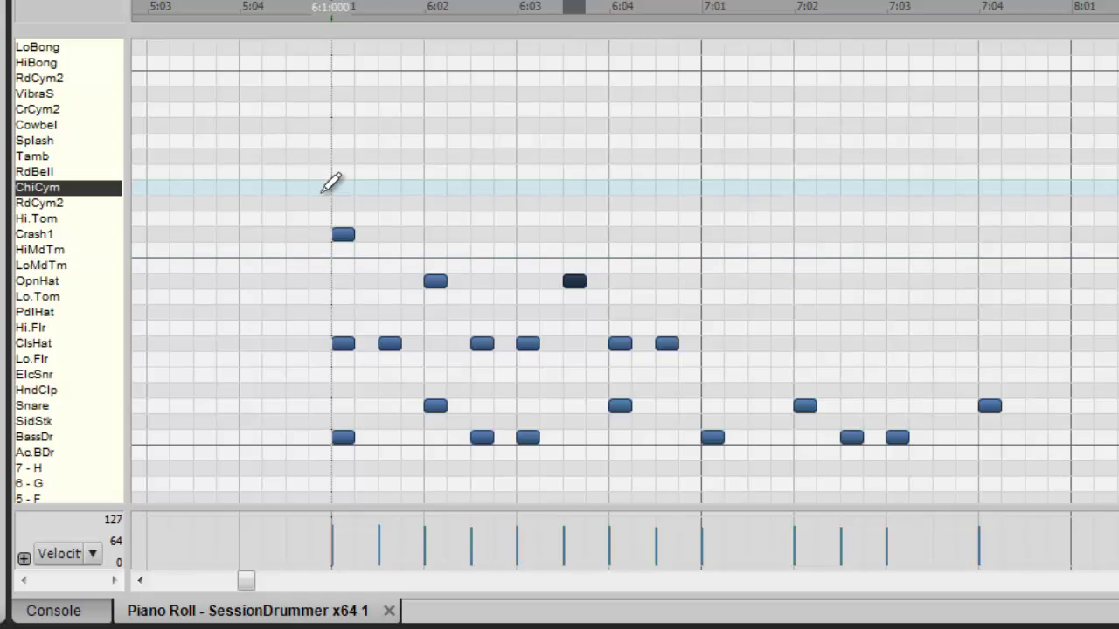
Step: Copy bar 6's crash and hi-hat notes one bar right into bar 7, then erase the copied crash
{"action": "left_click_drag", "start_coordinate": [324, 189], "coordinate": [751, 365]}
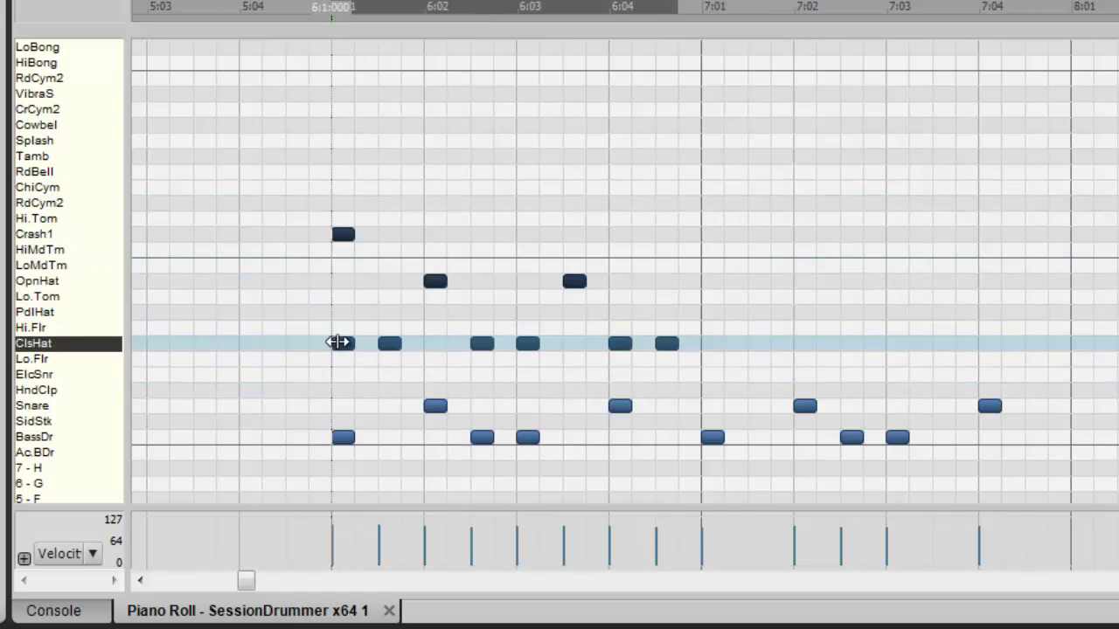
{"action": "key", "text": "space"}
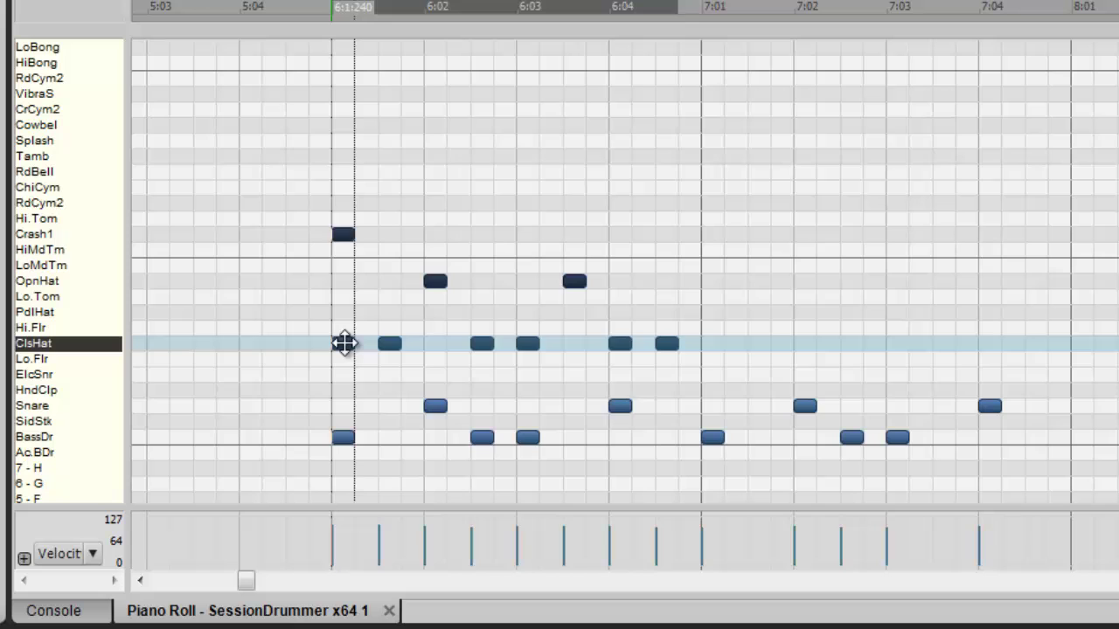
{"action": "left_click_drag", "start_coordinate": [345, 342], "coordinate": [714, 343], "text": "ctrl"}
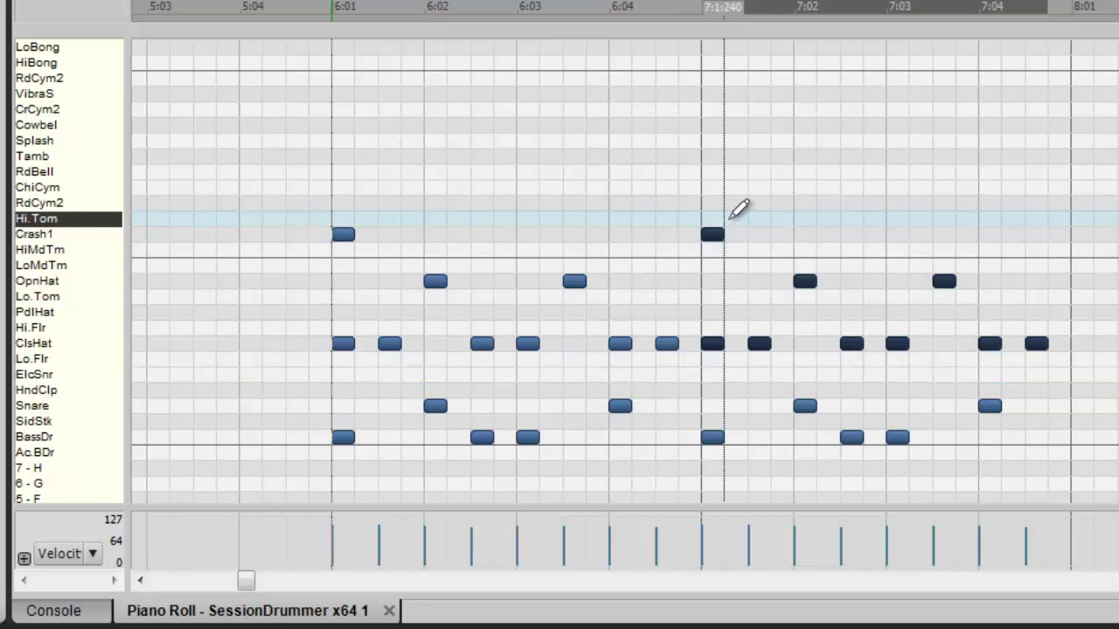
{"action": "right_click", "coordinate": [713, 235]}
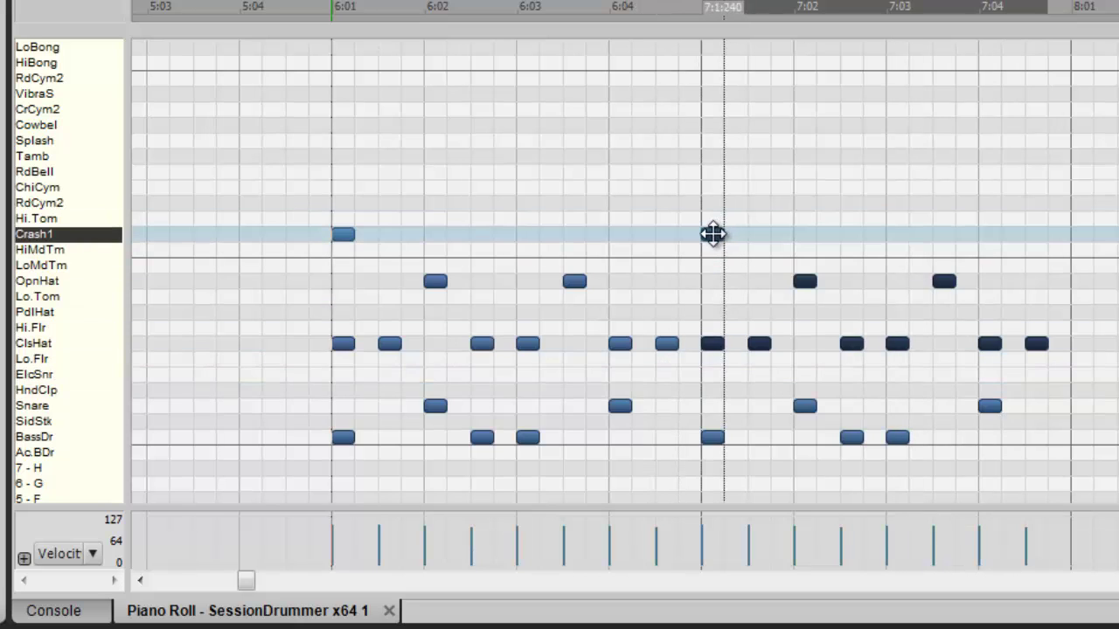
{"action": "right_click", "coordinate": [713, 233]}
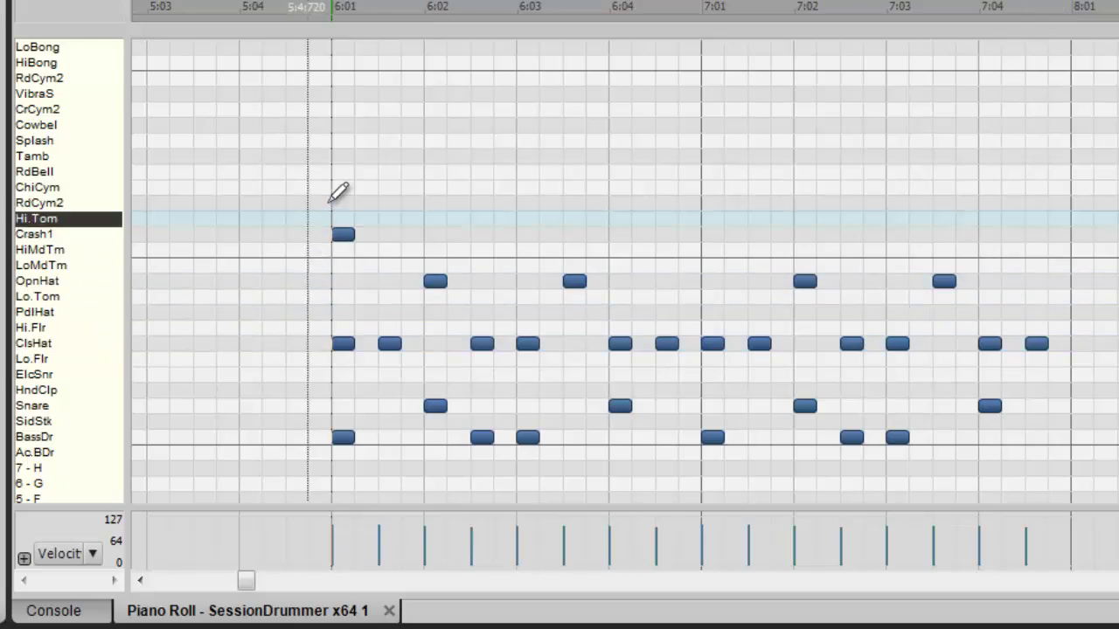
Step: Select every drum note in bars 6–7 and Ctrl-drag copy them to start at 8:01
{"action": "left_click_drag", "start_coordinate": [332, 203], "coordinate": [1045, 460]}
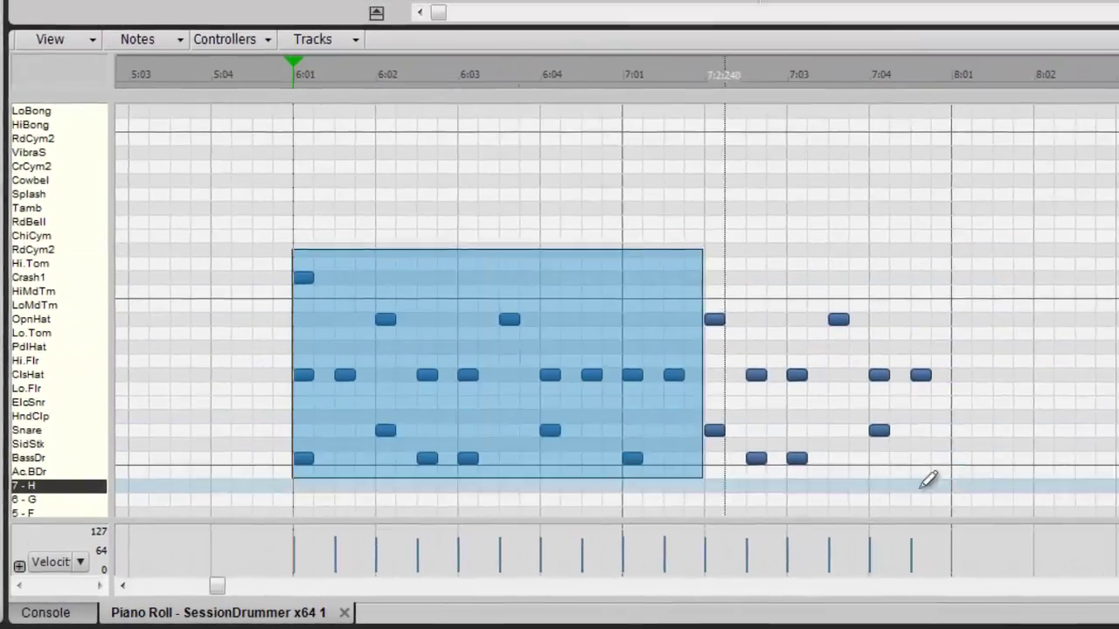
{"action": "left_click_drag", "start_coordinate": [928, 479], "coordinate": [1077, 477]}
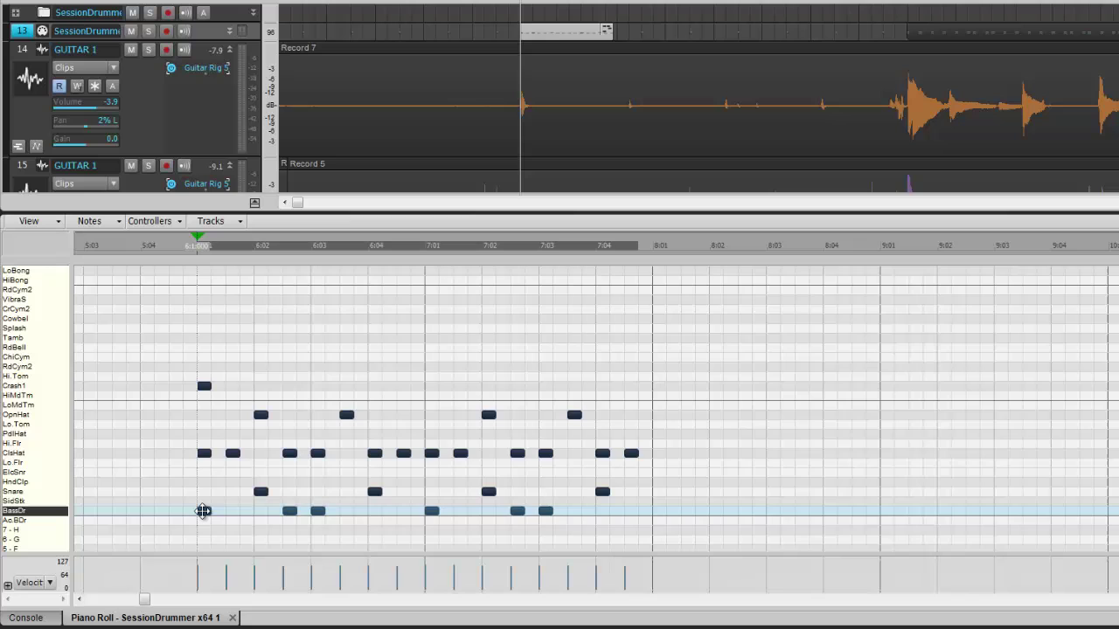
{"action": "left_click_drag", "start_coordinate": [203, 512], "coordinate": [657, 507]}
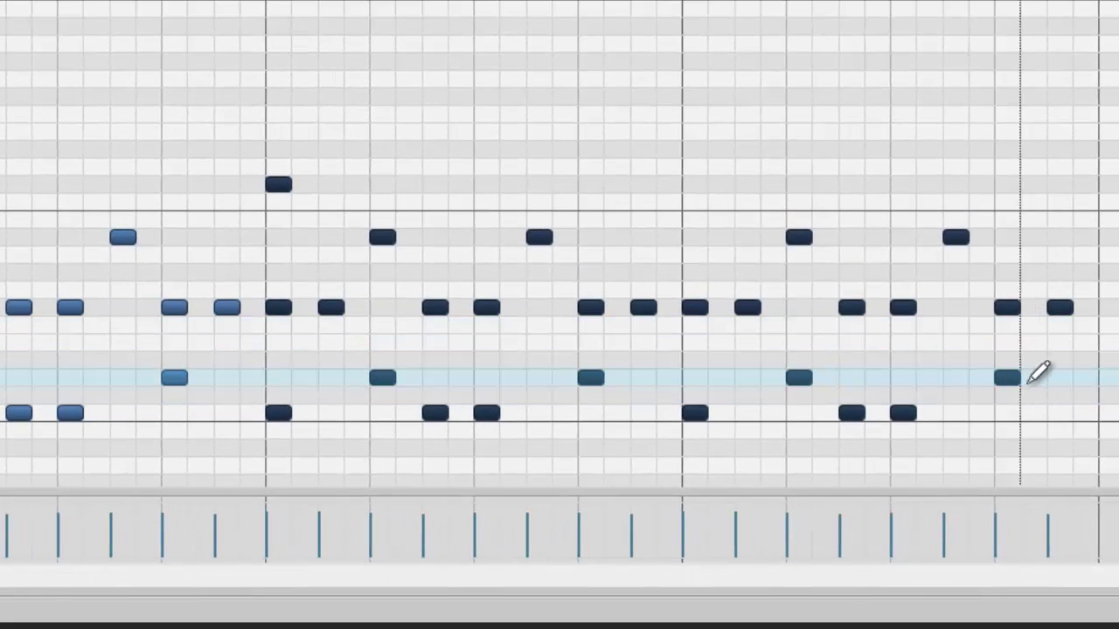
Step: Add a three-hit snare fill at the end of bar 9
{"action": "left_click", "coordinate": [1056, 366]}
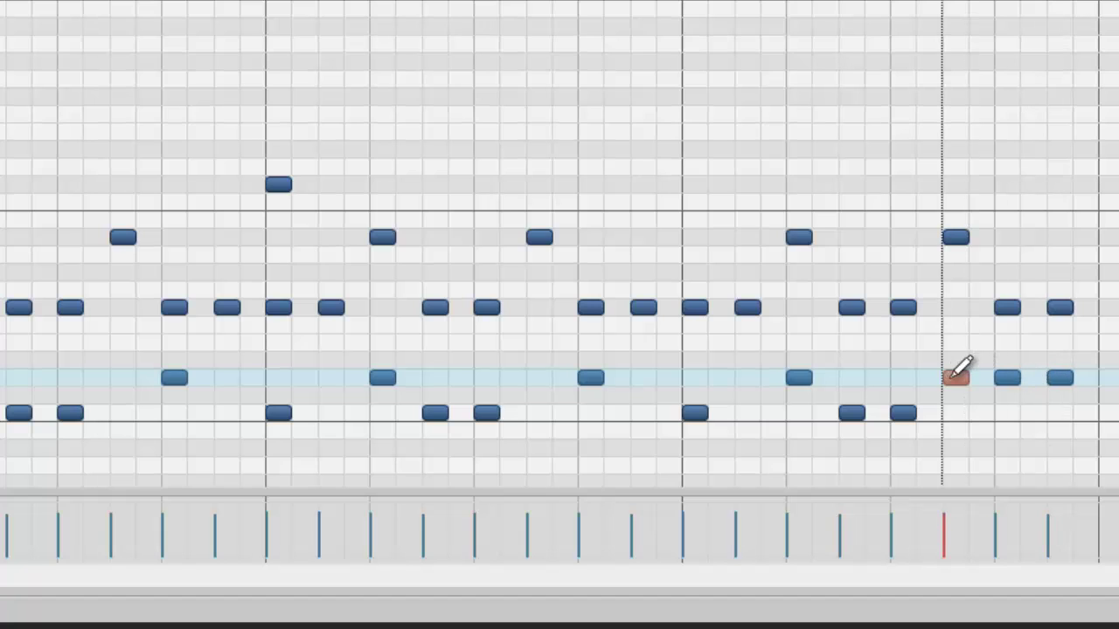
{"action": "left_click_drag", "start_coordinate": [942, 362], "coordinate": [1066, 382]}
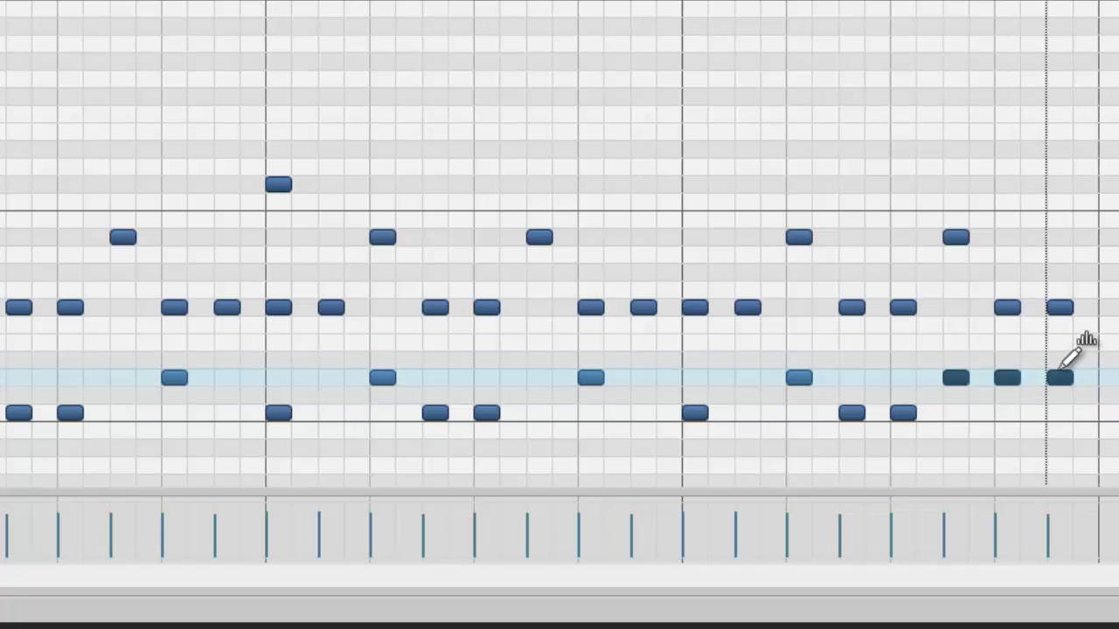
{"action": "left_click", "coordinate": [1062, 367]}
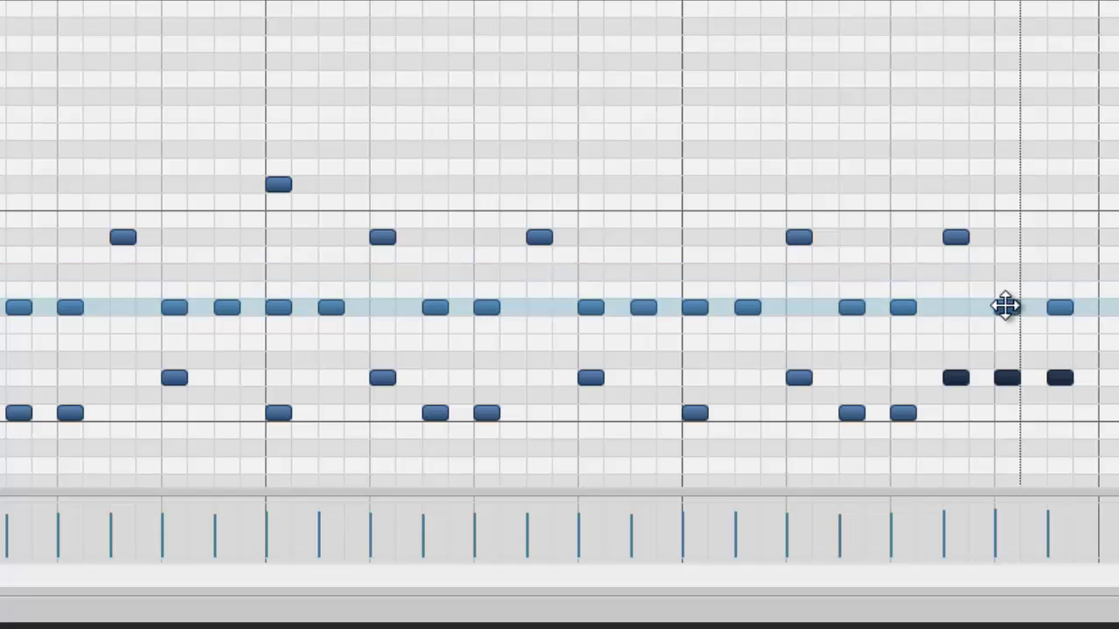
Step: Move the last two closed hi-hats of bar 9 up to the open hi-hat row
{"action": "left_click", "coordinate": [1007, 306]}
{"action": "left_click", "coordinate": [1058, 305], "text": "shift"}
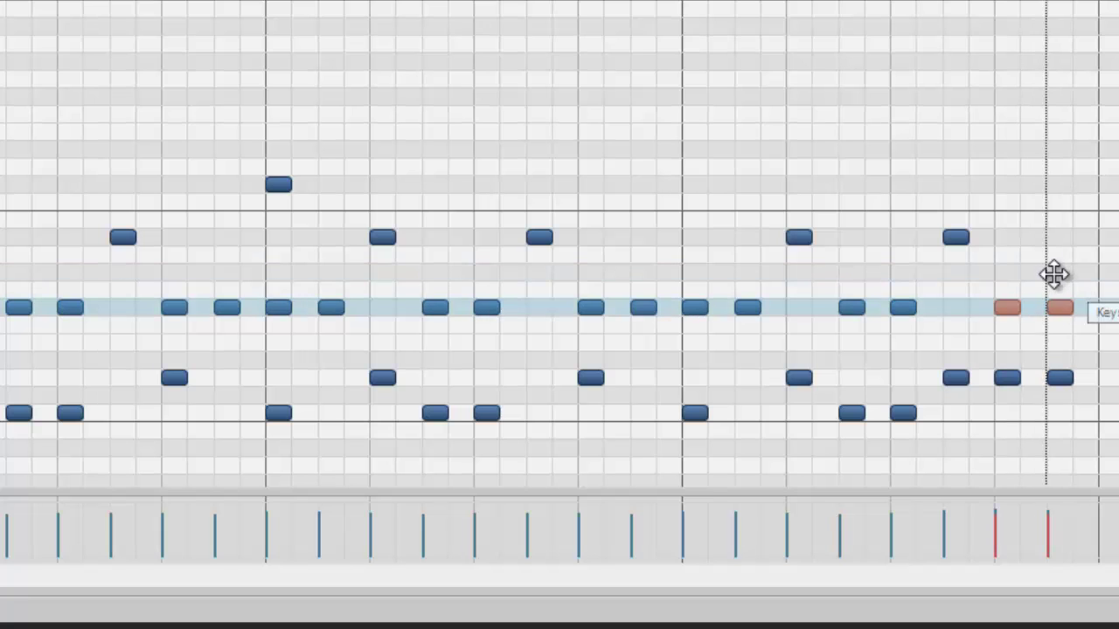
{"action": "left_click_drag", "start_coordinate": [1053, 274], "coordinate": [1048, 234]}
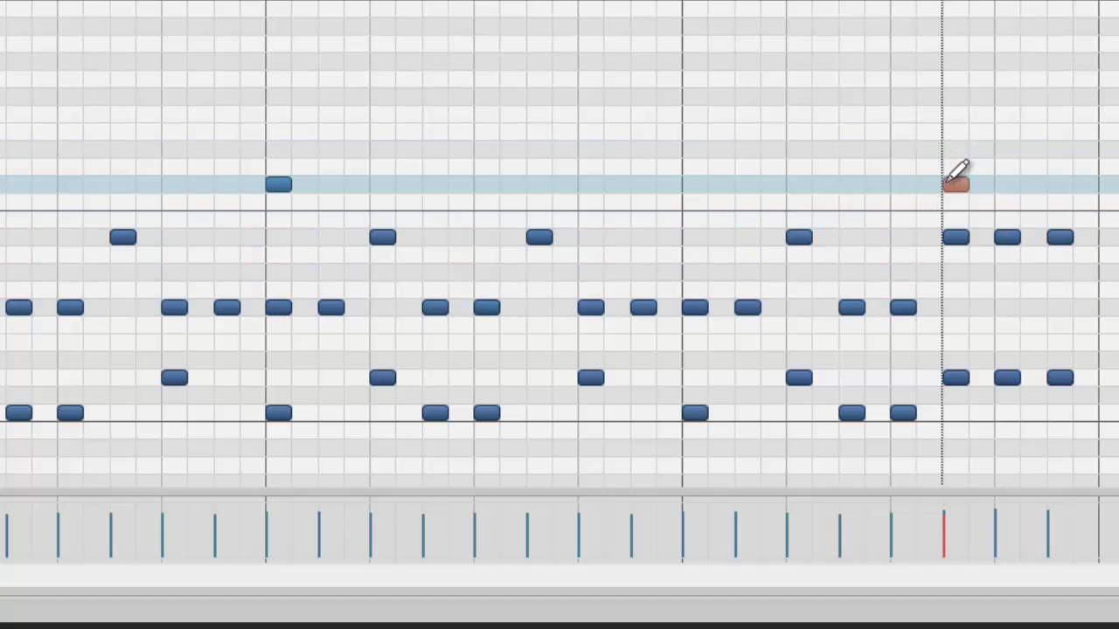
Step: Pencil a Crash1 at 9:04, raise its velocity to 112, and play the groove back
{"action": "left_click", "coordinate": [945, 182]}
{"action": "left_click_drag", "start_coordinate": [961, 176], "coordinate": [961, 162]}
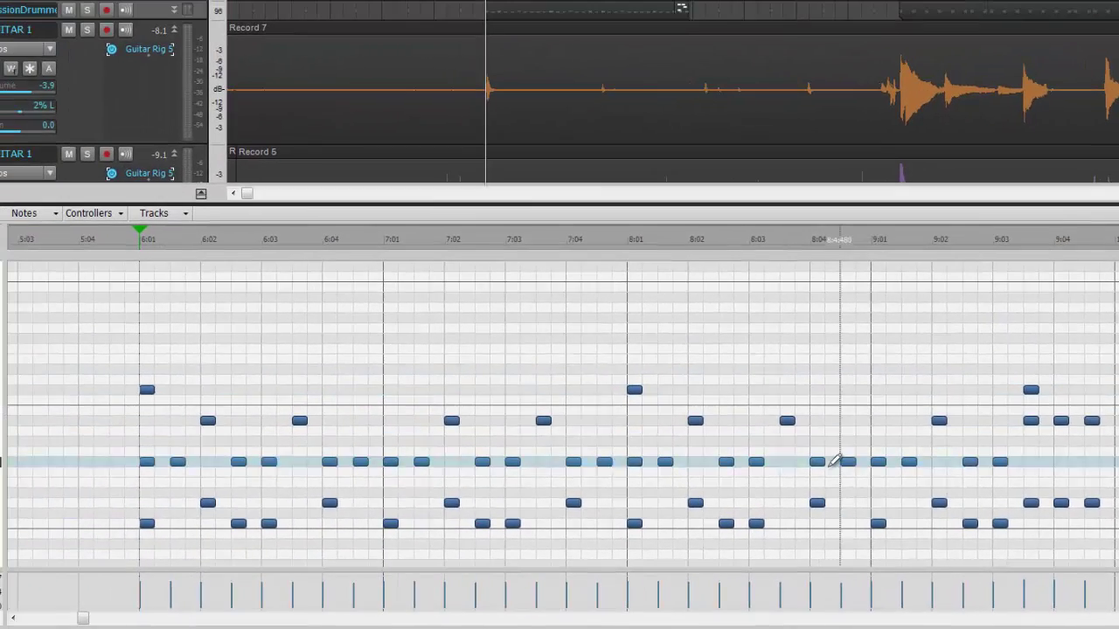
{"action": "key", "text": "space"}
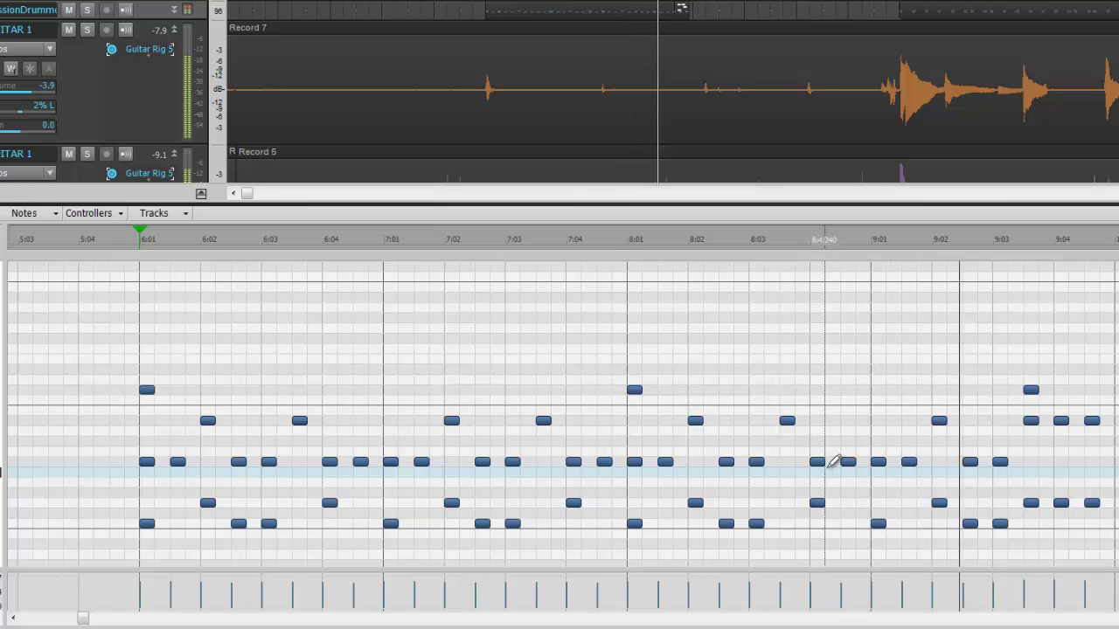
{"action": "key", "text": "space"}
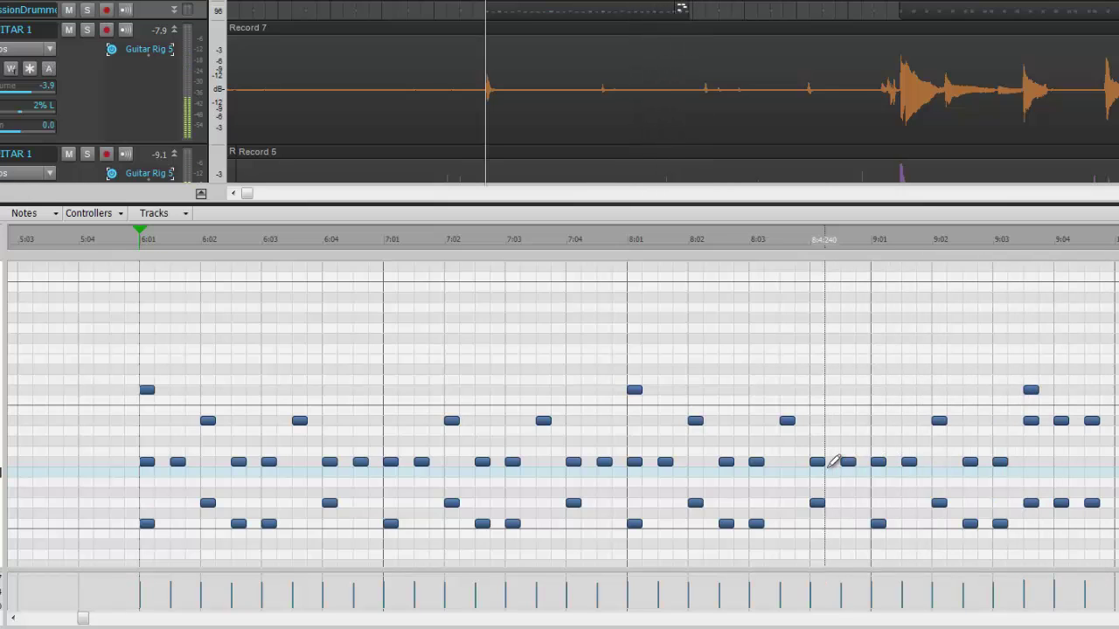